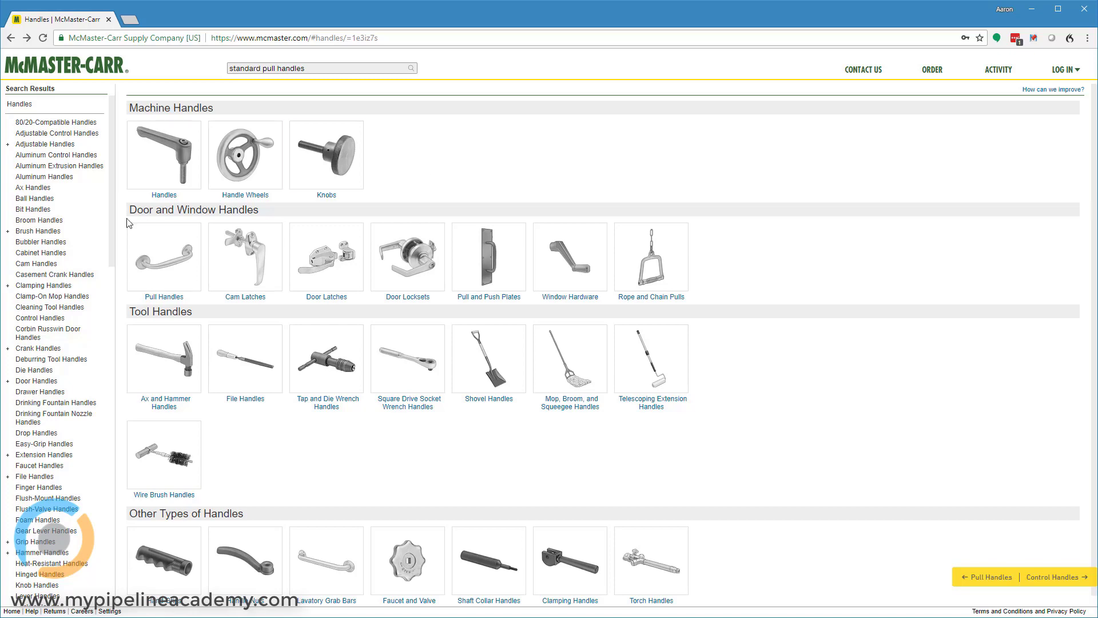
Step: Browse the Pull Handles listing, then go back and open the Control Handles category
left_click(153, 254)
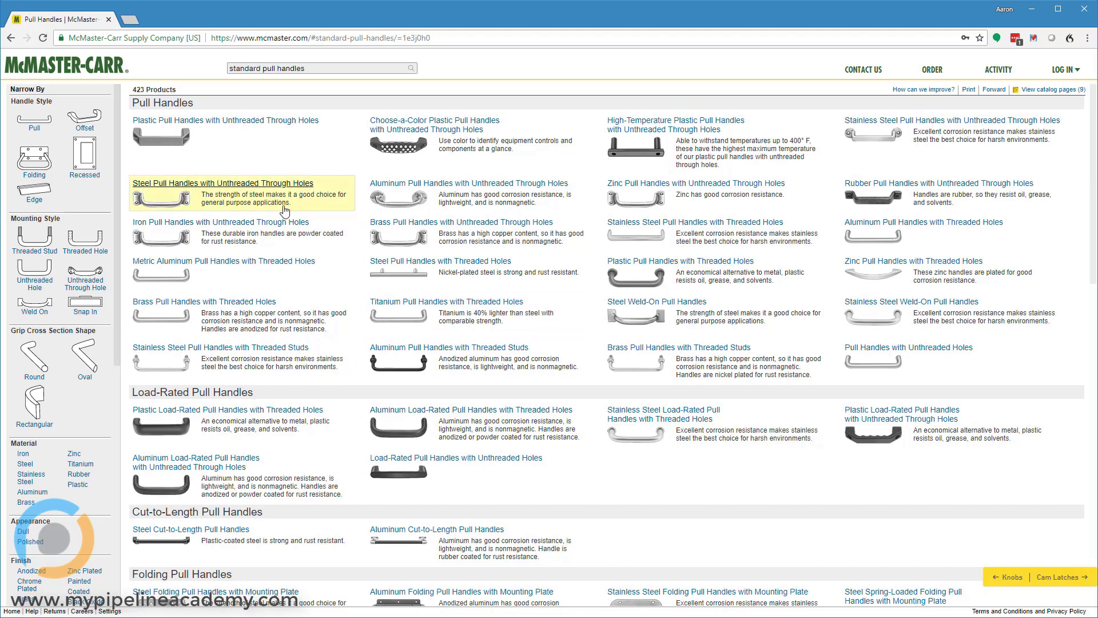
scroll(282, 195, "down", 1)
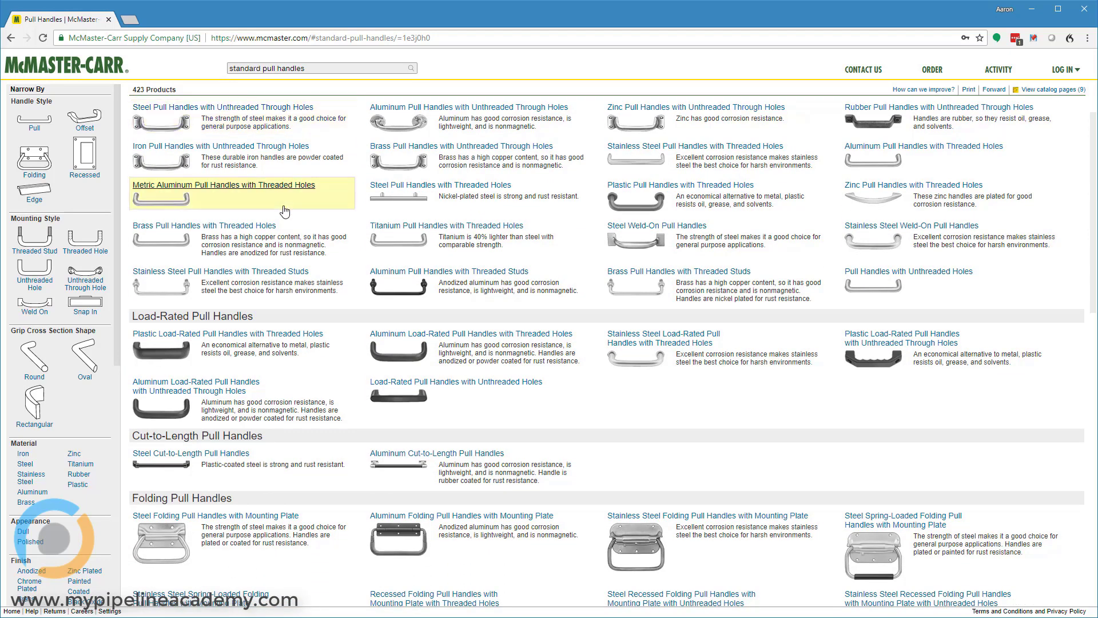
scroll(285, 212, "up", 1)
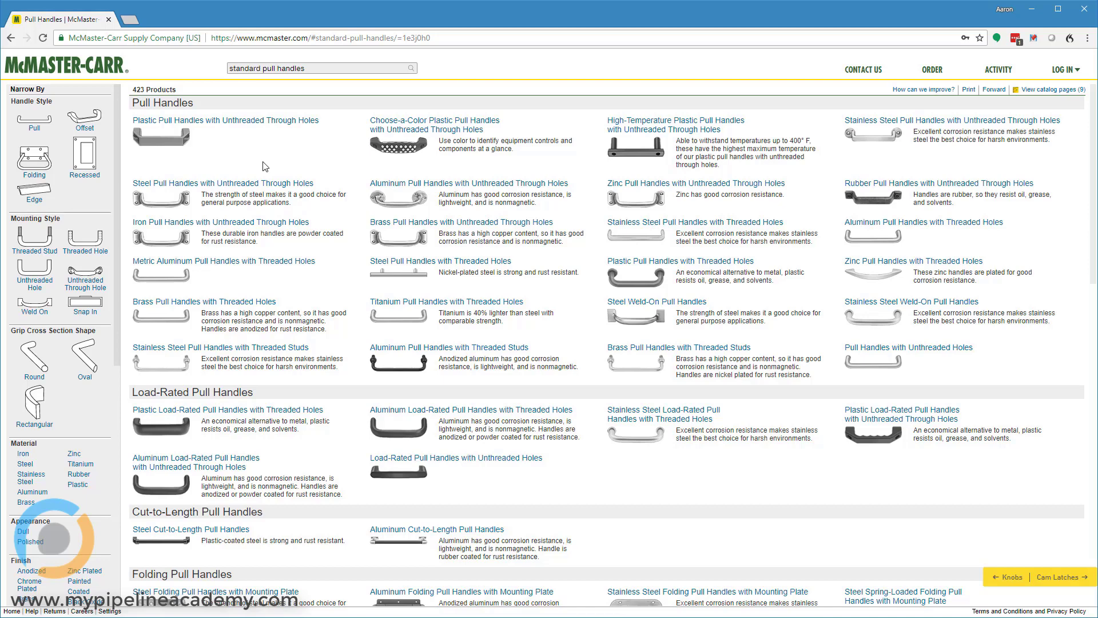
key("alt+Left")
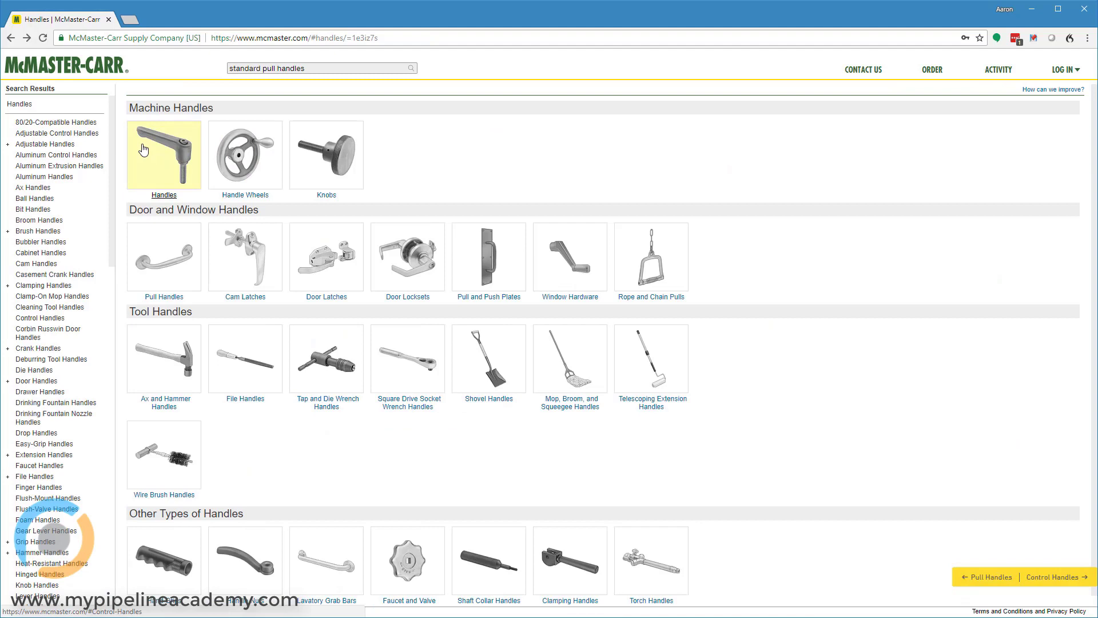
left_click(166, 160)
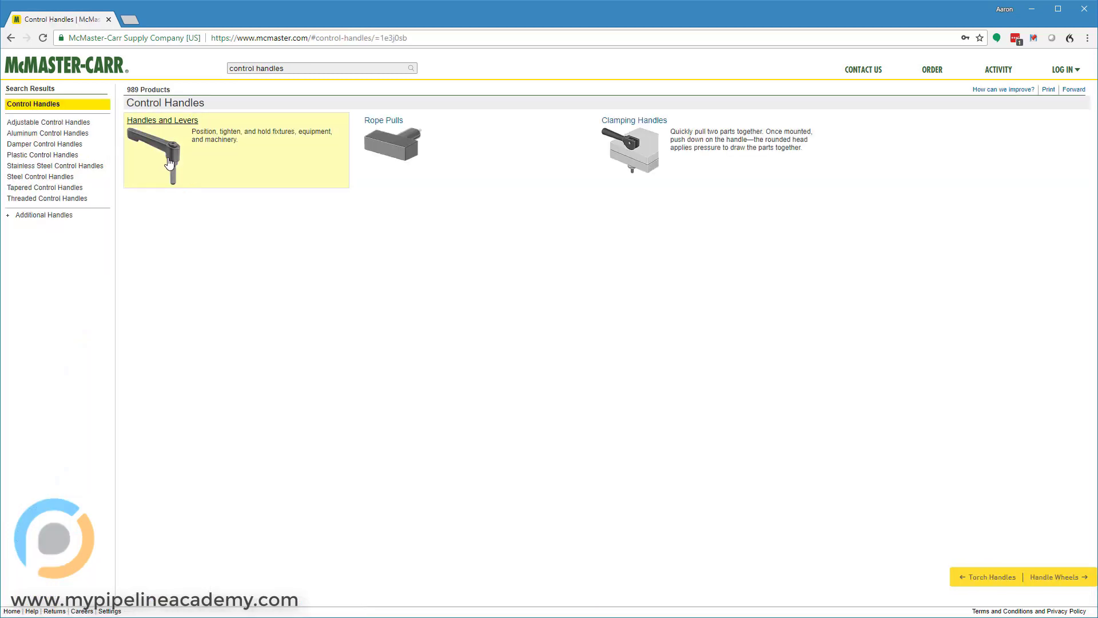
left_click(223, 160)
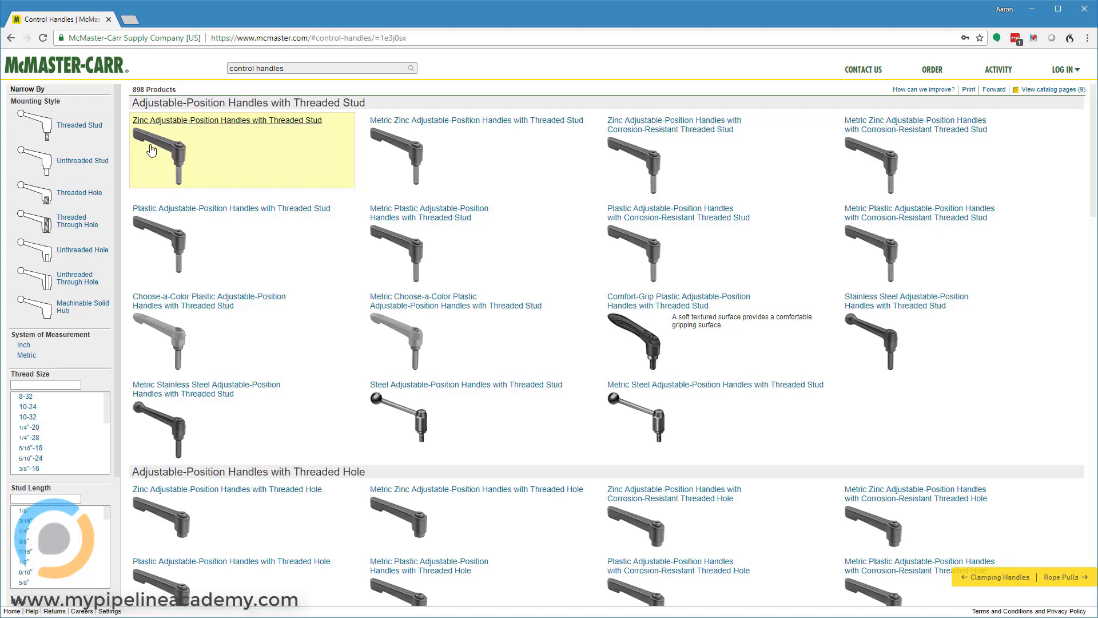
Step: Return twice to the Handles category page and open the Handle Wheels products
key("alt+Left")
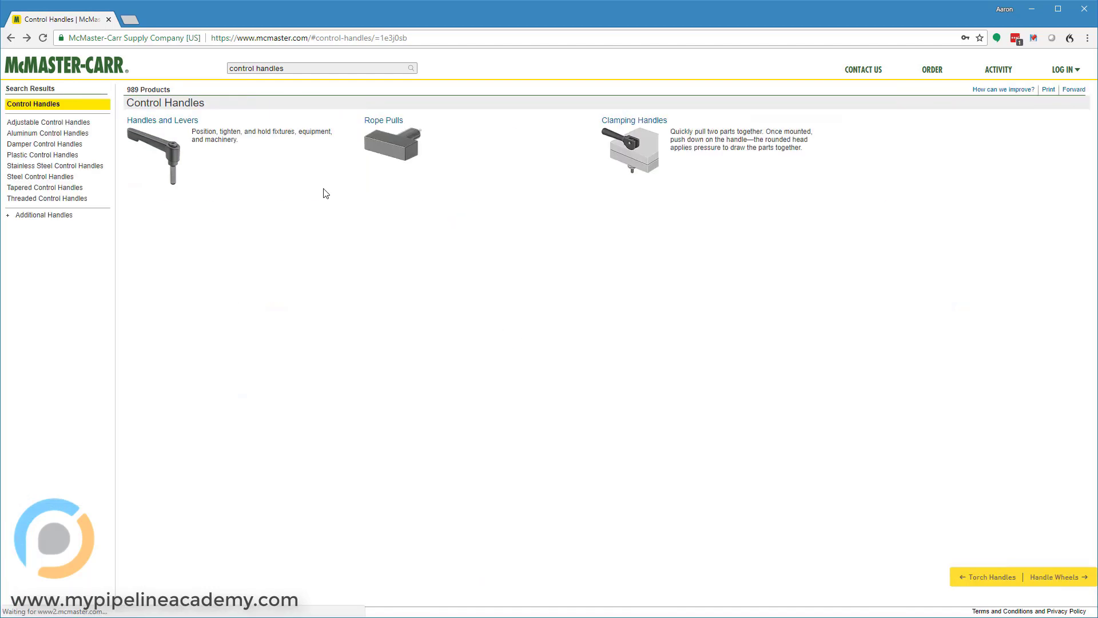
key("alt+Left")
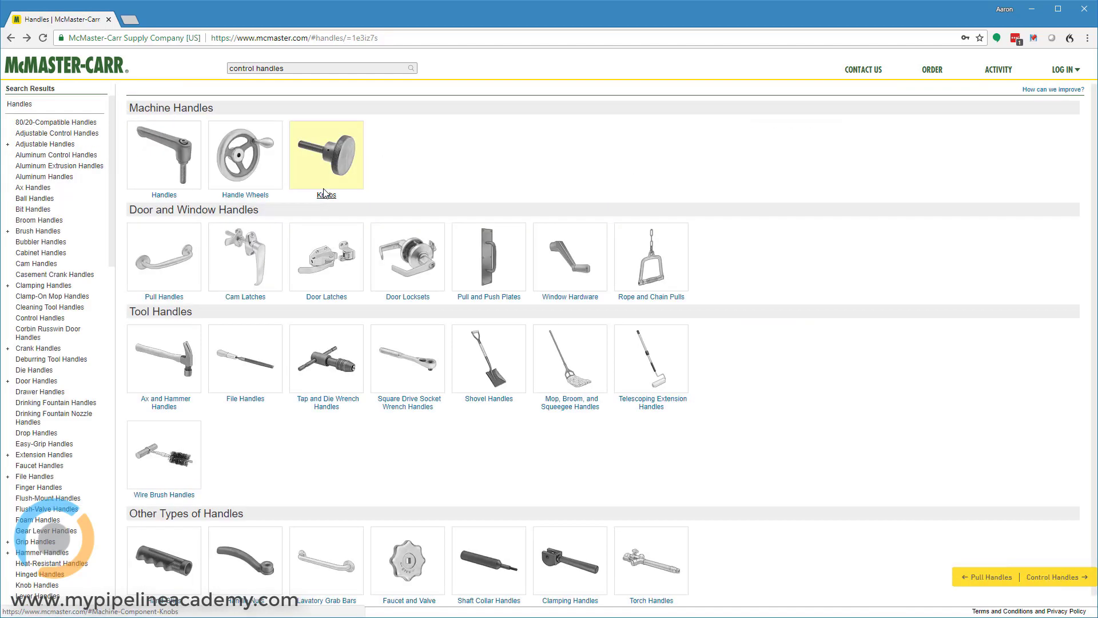
left_click(248, 153)
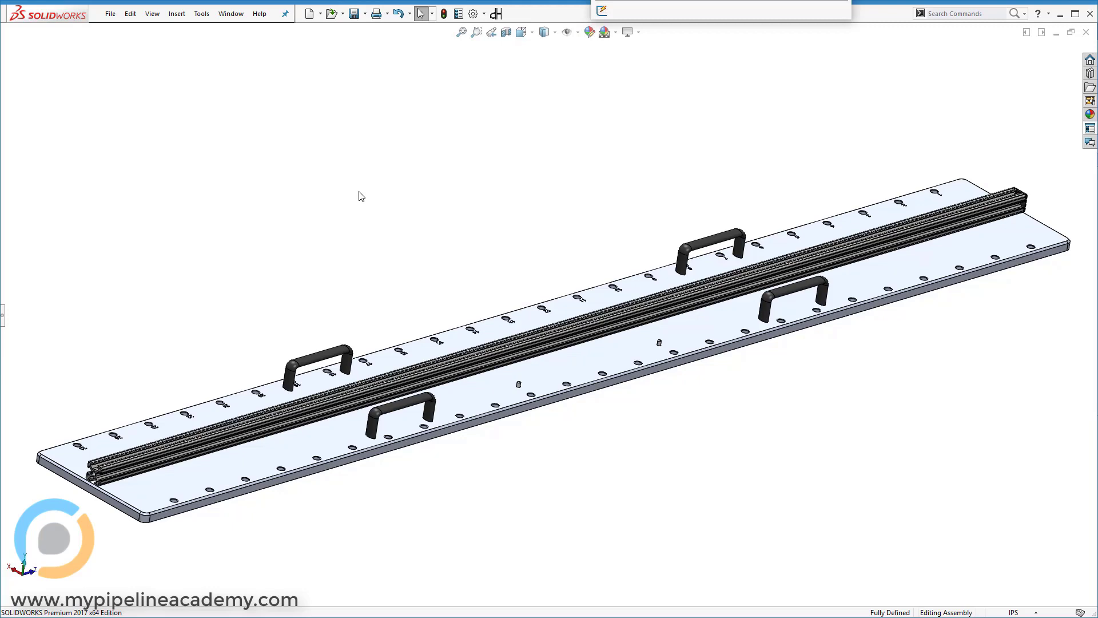
Step: Turn to the plate's underside view and zoom in on one handle's mounting bolts
key("shift+Up")
key("shift+Up")
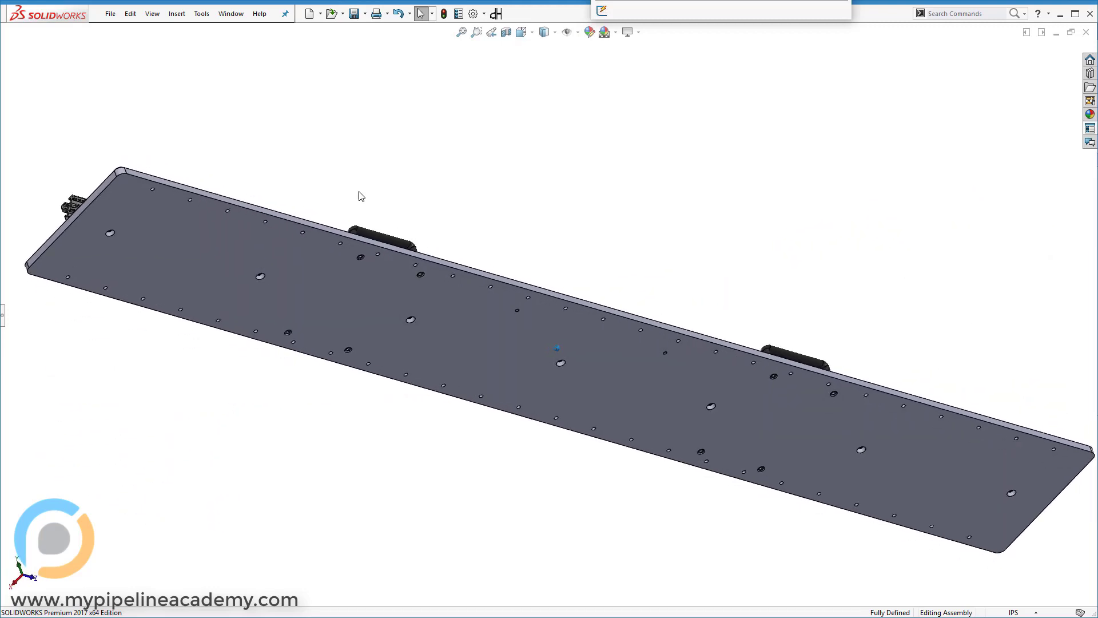
scroll(361, 196, "down", 5)
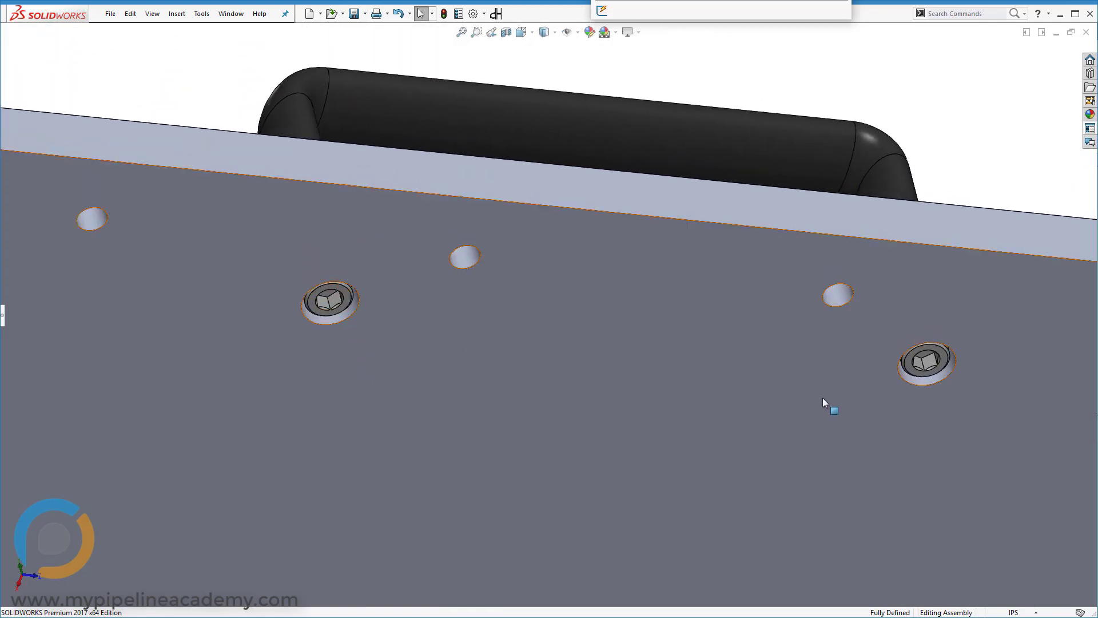
Step: Make the base plate and the handle transparent
left_click(639, 296)
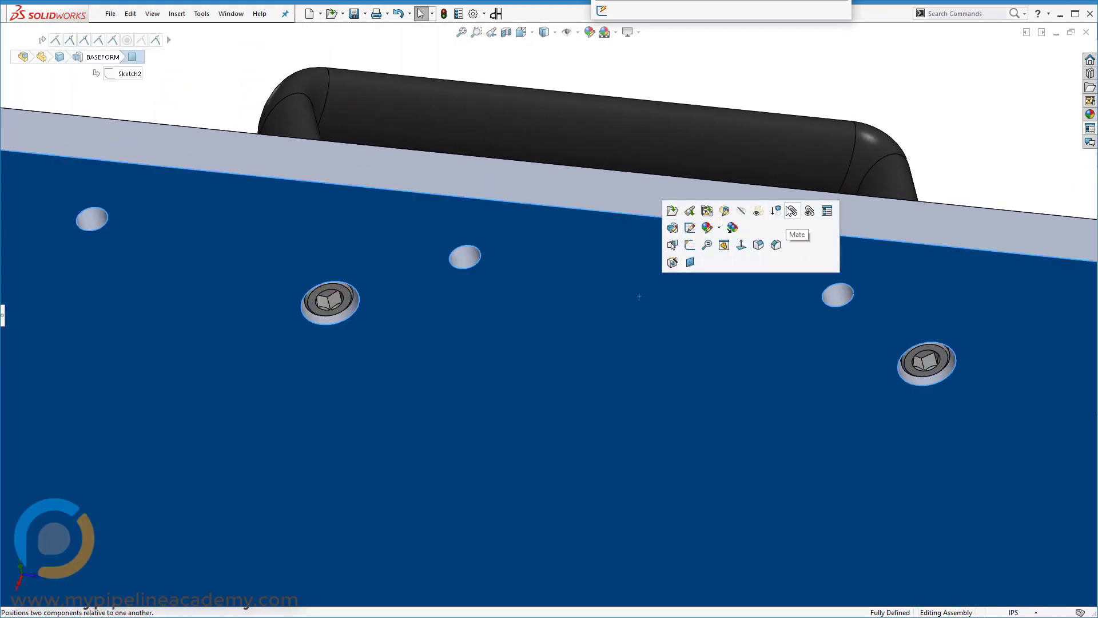
left_click(757, 212)
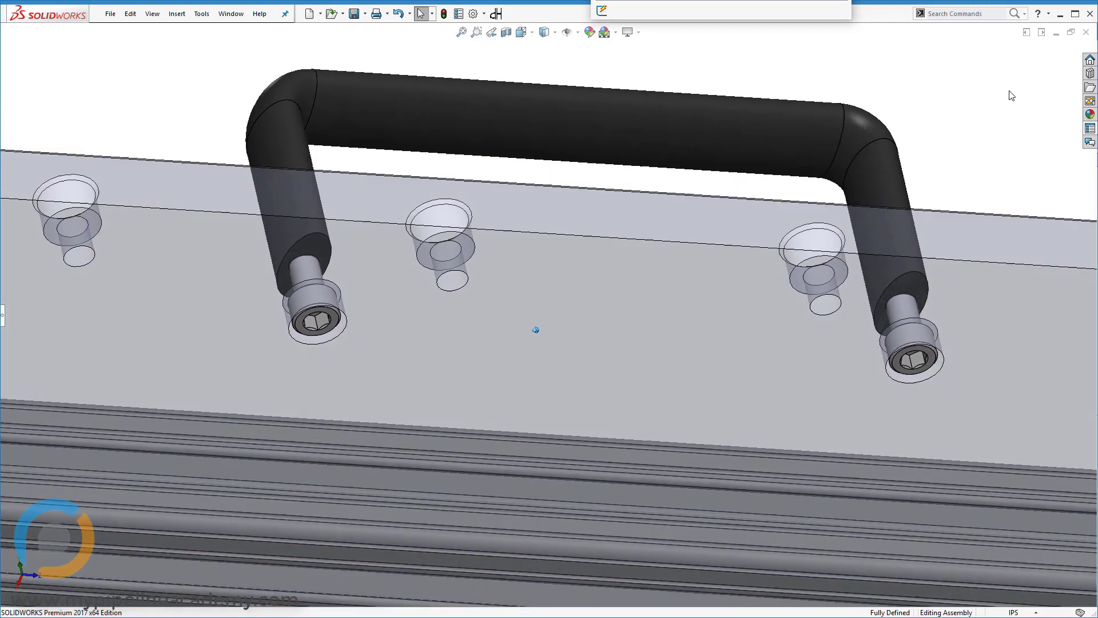
middle_click_drag(535, 329, 497, 362)
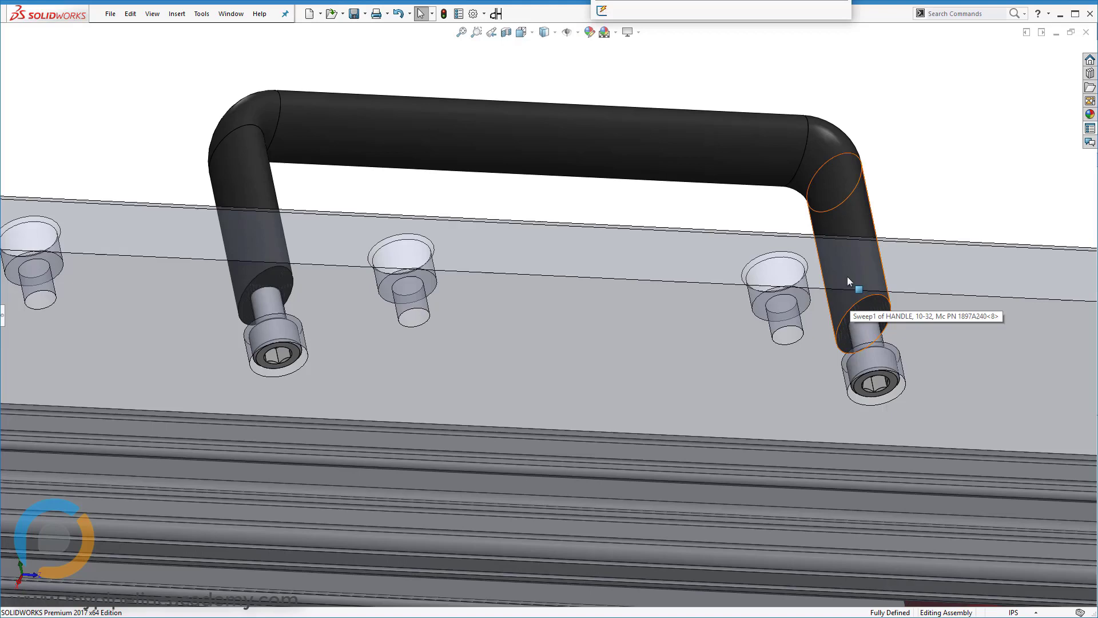
left_click(244, 179)
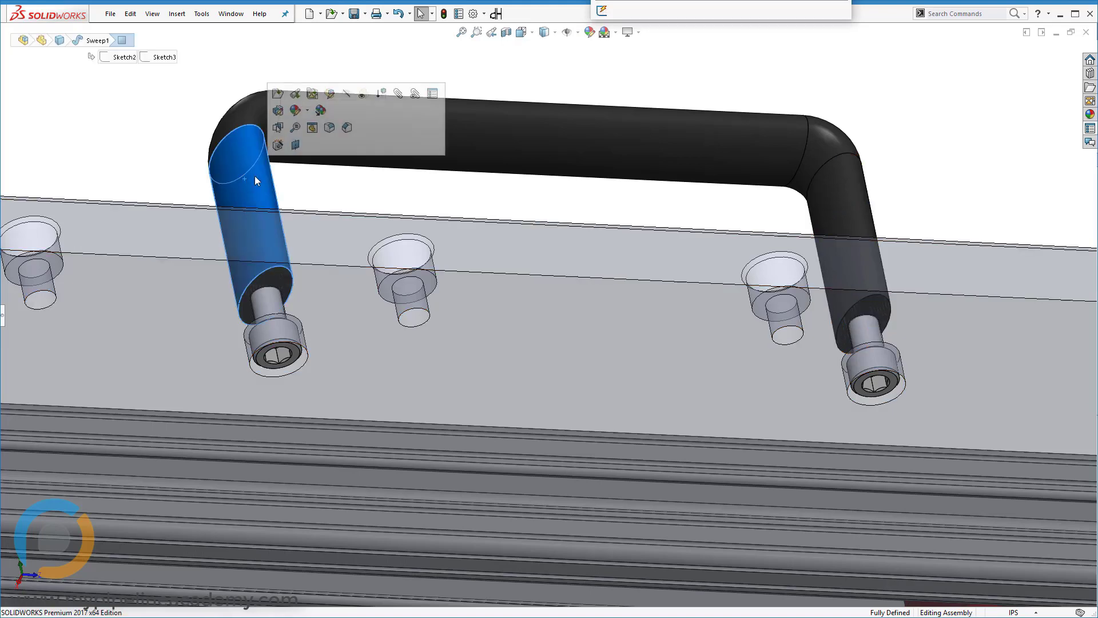
left_click(363, 95)
left_click(143, 136)
Step: Reorient the view and select the mounting bolt to check its 0.190 in diameter
key("ctrl+1")
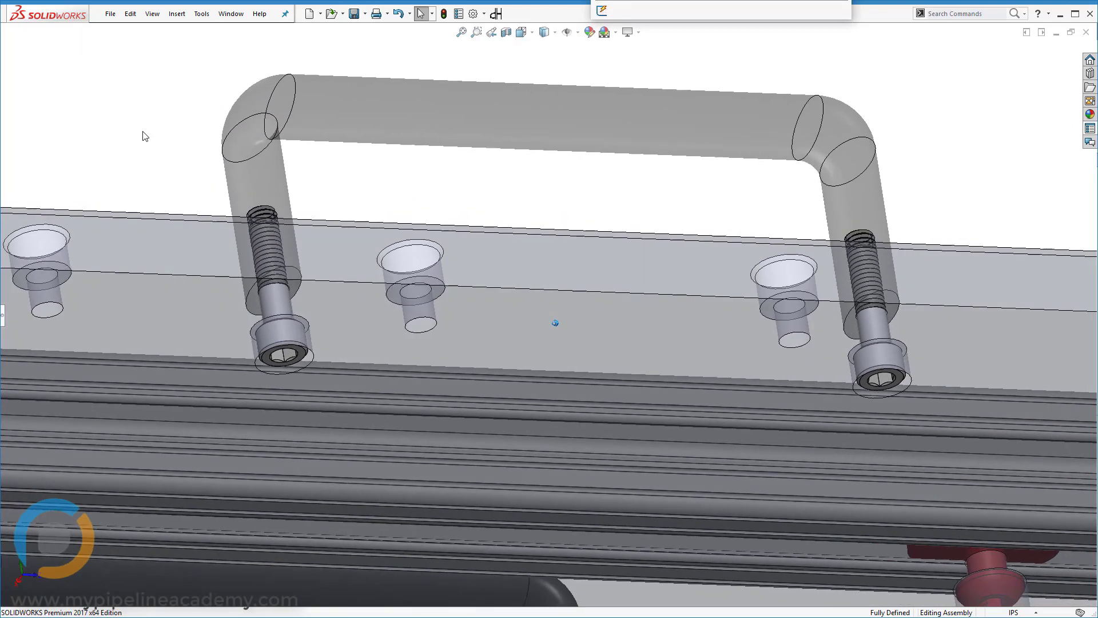
scroll(341, 214, "down", 5)
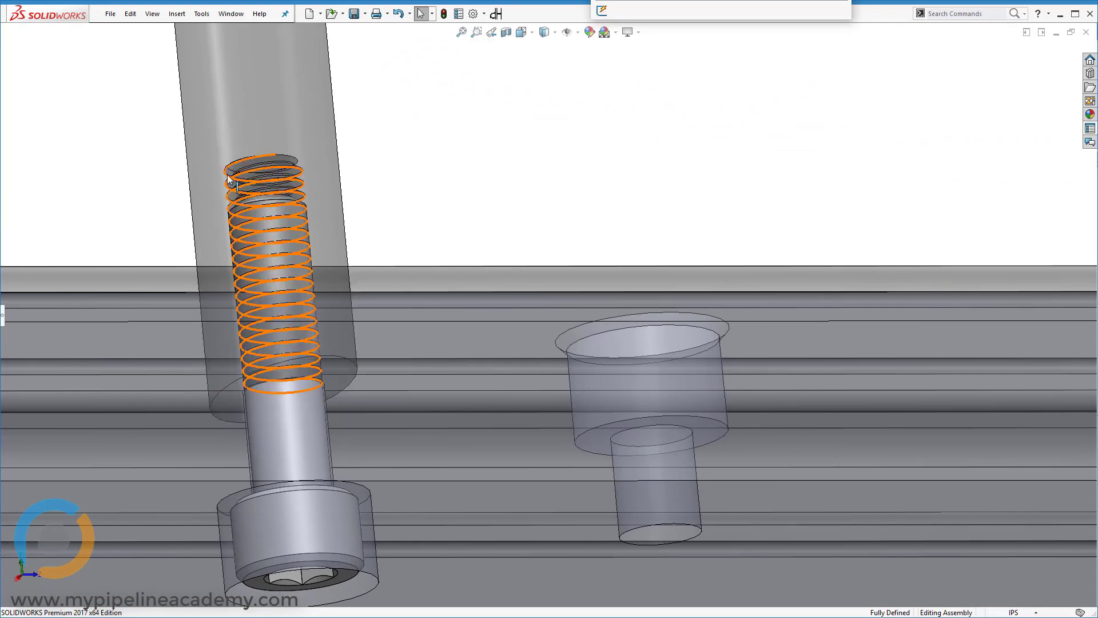
key("ctrl+7")
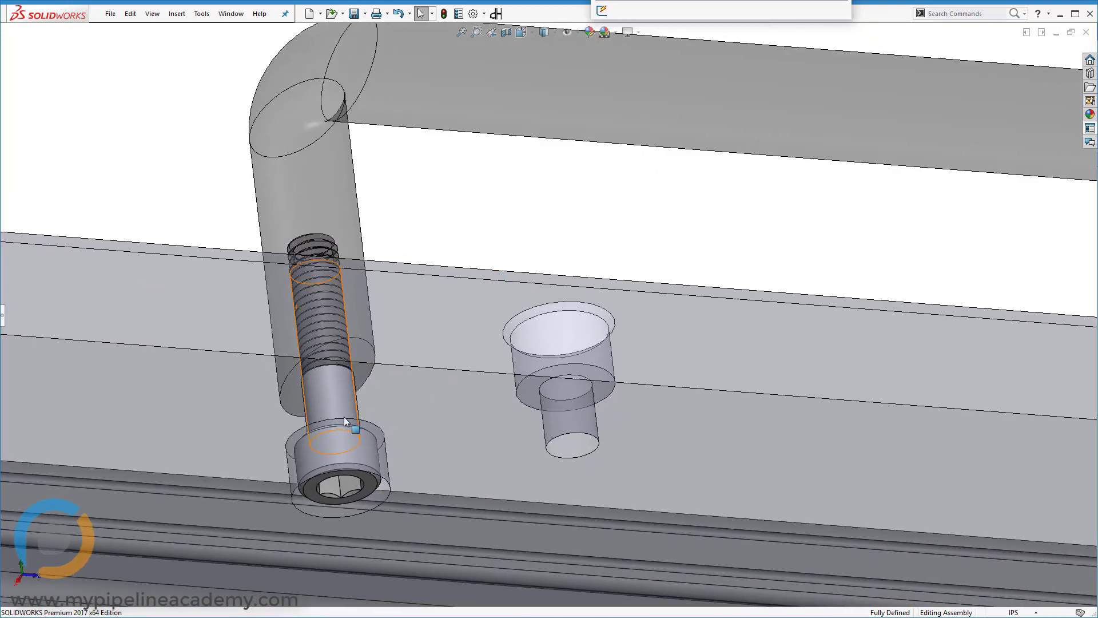
left_click(338, 399)
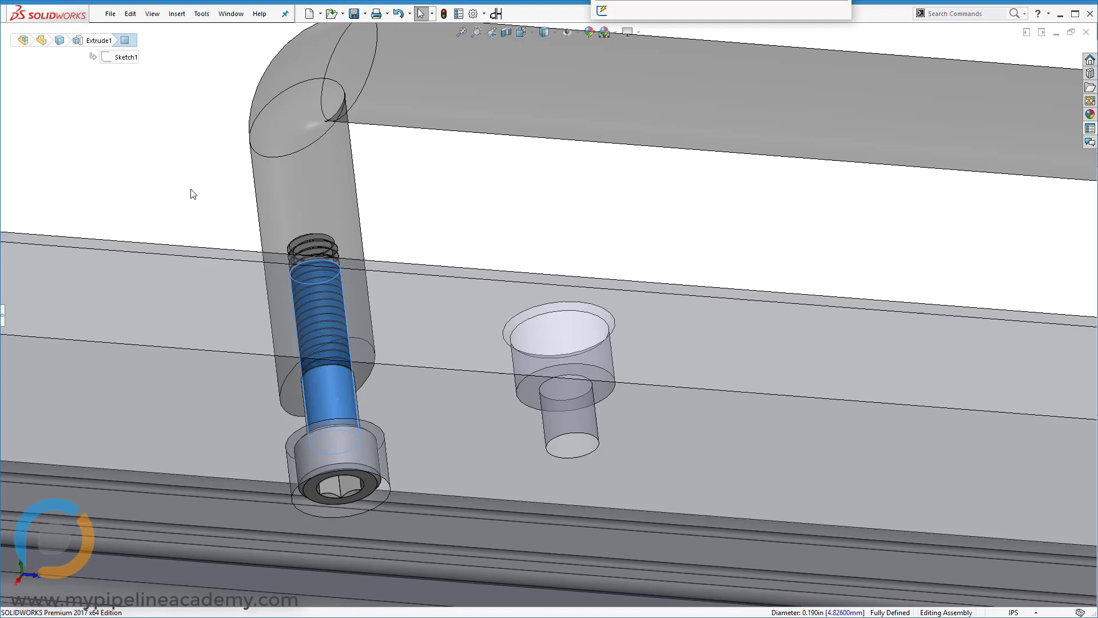
scroll(193, 193, "up", 3)
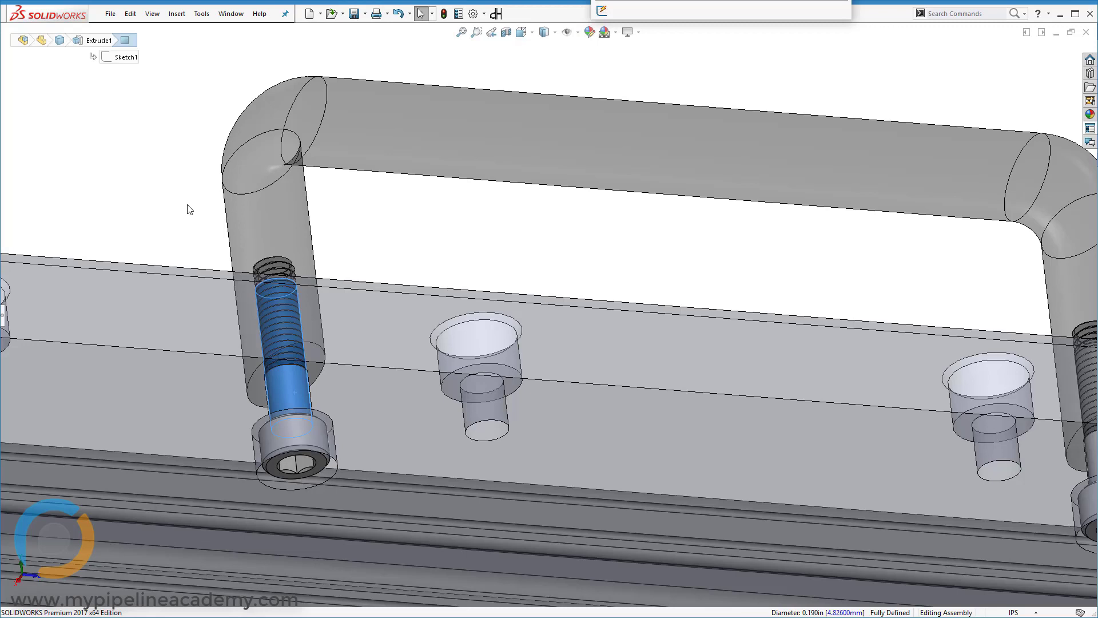
Step: Make the handle and base plate opaque again and return to the isometric view
left_click(382, 150)
left_click(499, 64)
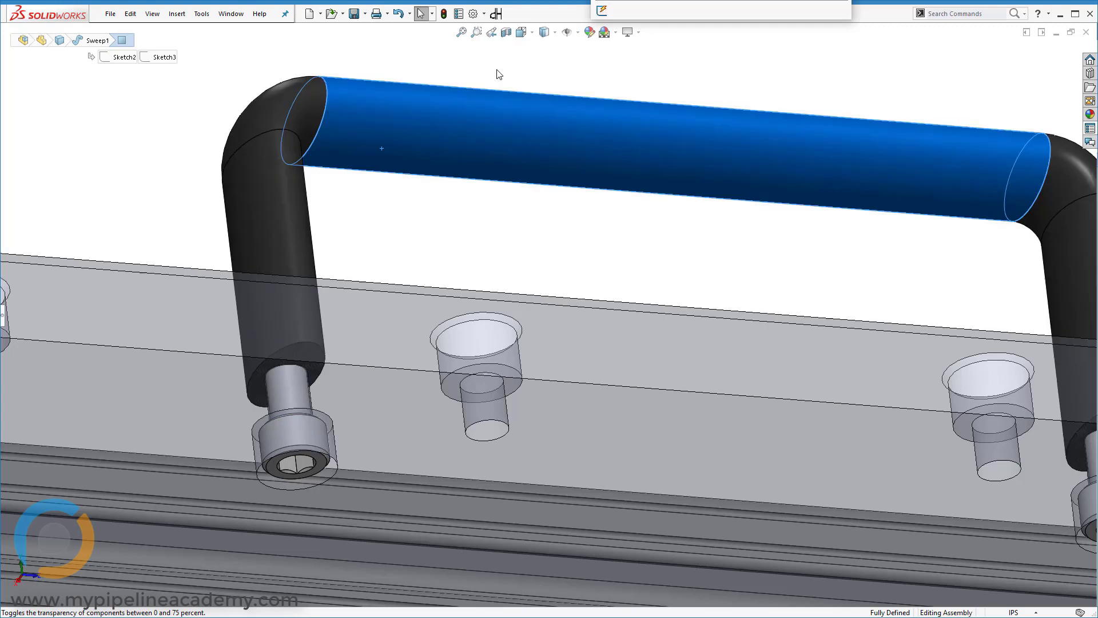
left_click(192, 294)
left_click(306, 214)
left_click(167, 179)
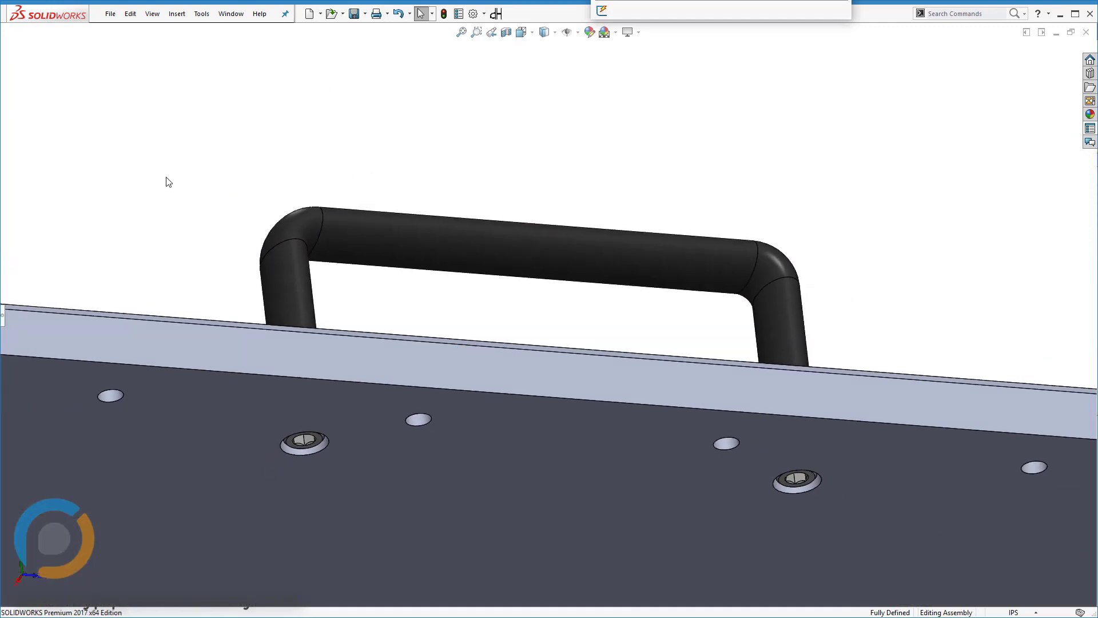
key("ctrl+7")
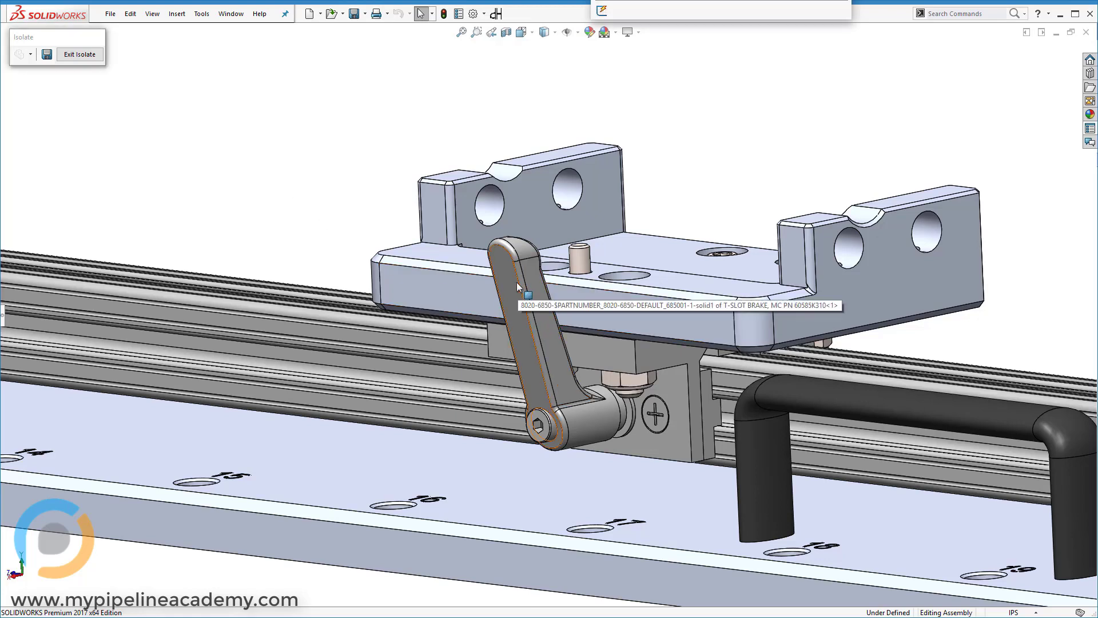
left_click(526, 309)
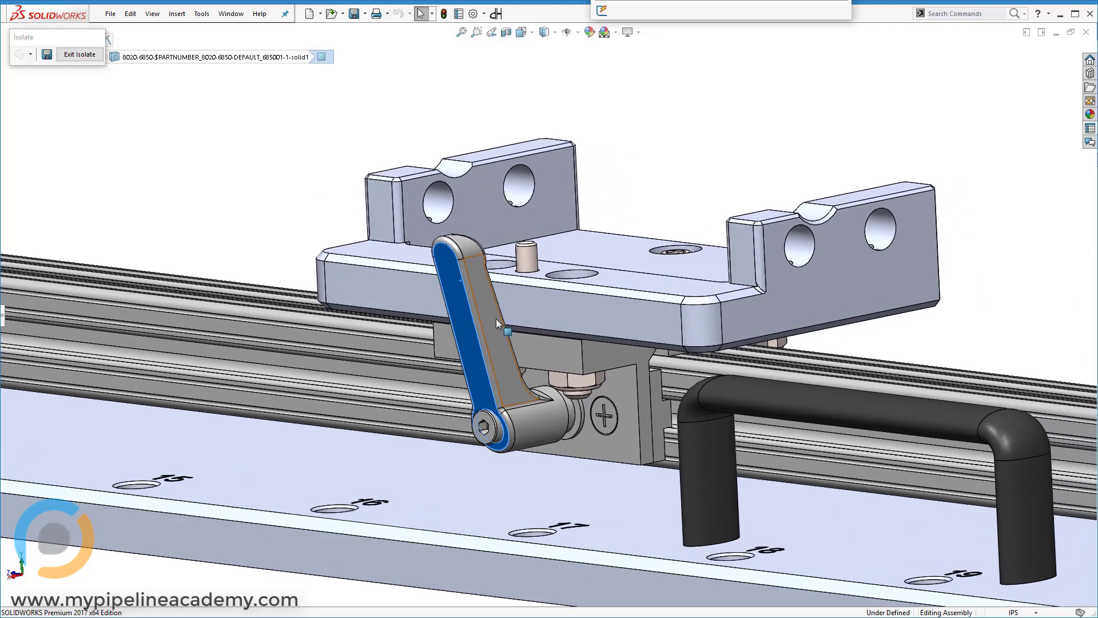
left_click(568, 354)
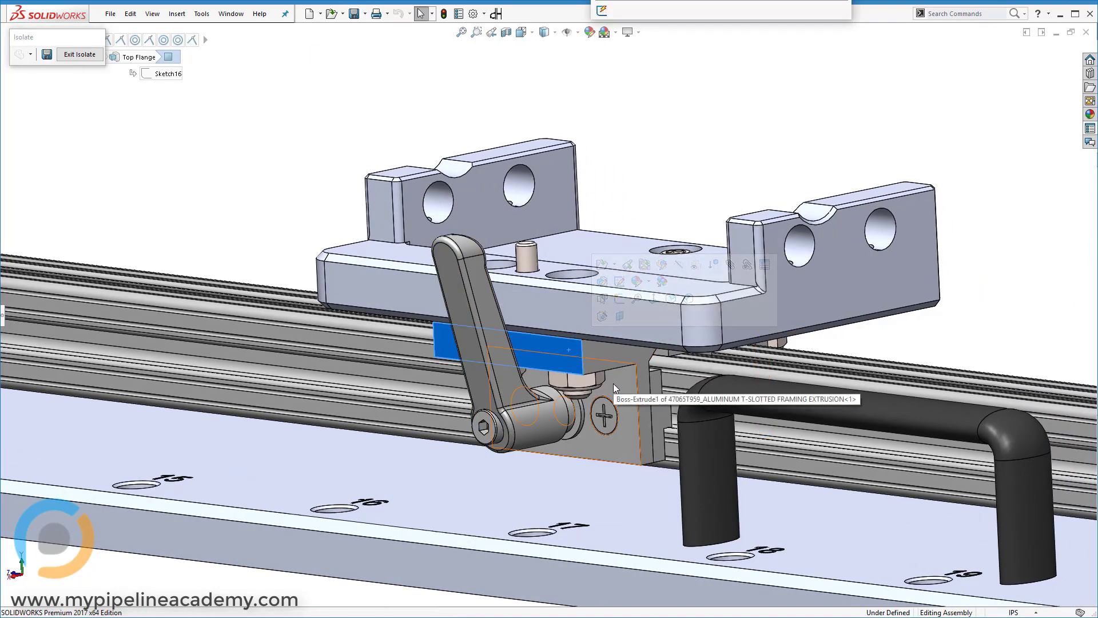
scroll(612, 383, "down", 5)
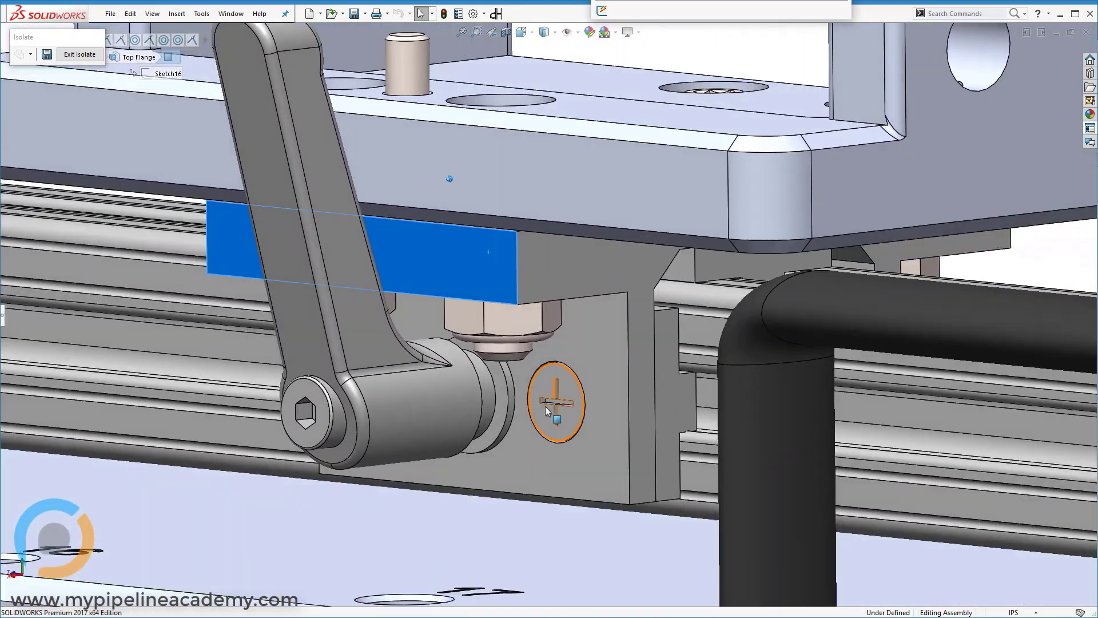
mouse_move(546, 410)
middle_mouse_down()
mouse_move(545, 422)
mouse_move(583, 388)
middle_mouse_up()
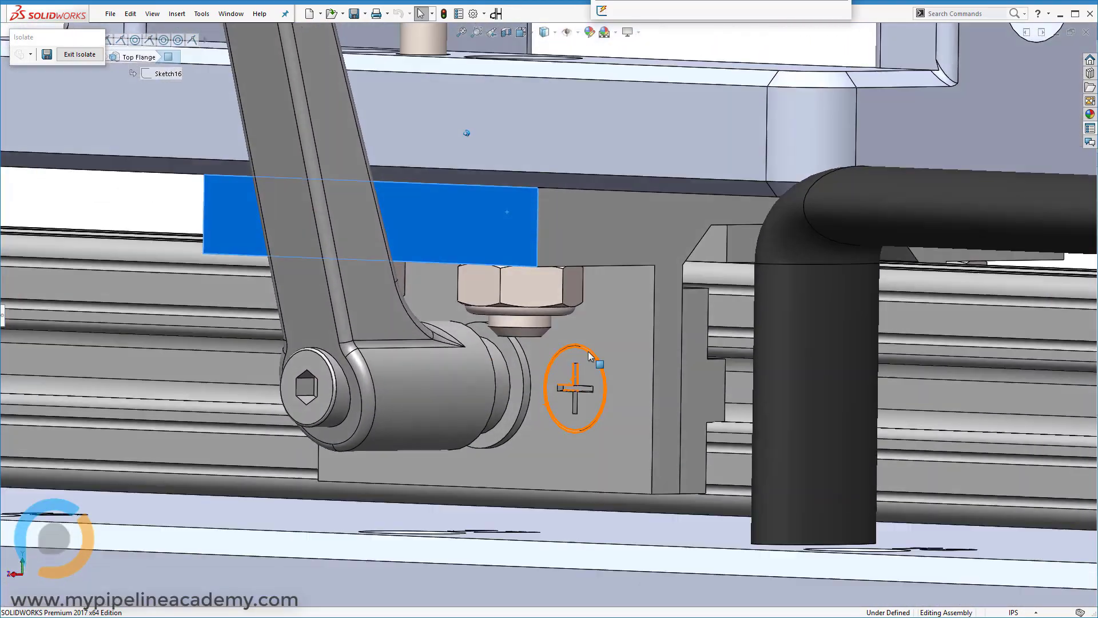
left_click(600, 308)
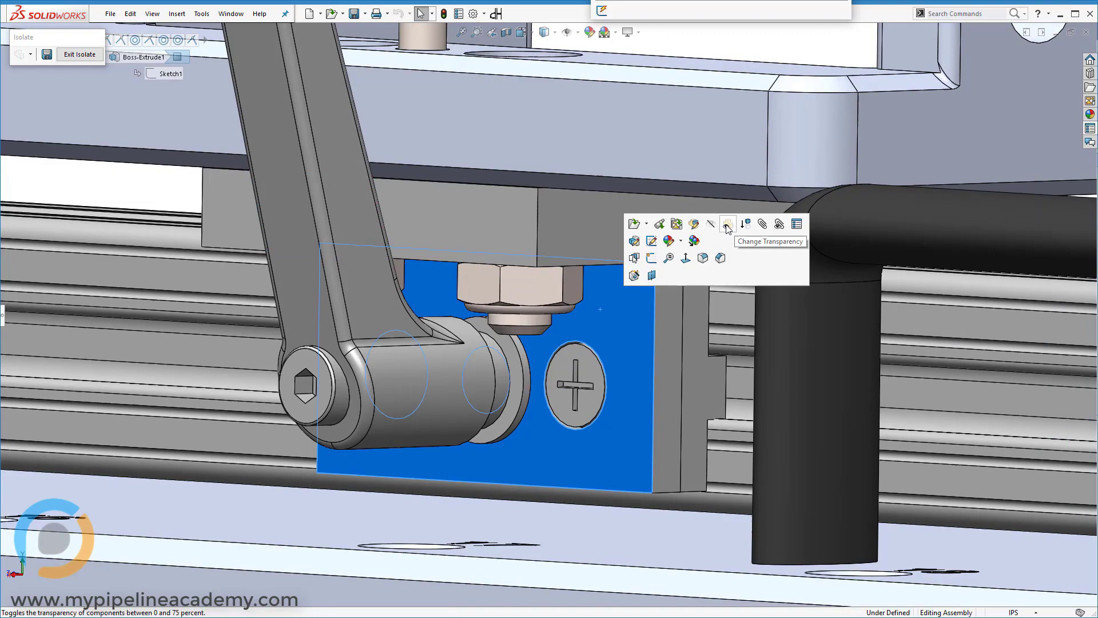
left_click(737, 224)
middle_click_drag(697, 290, 589, 350)
left_click(571, 343)
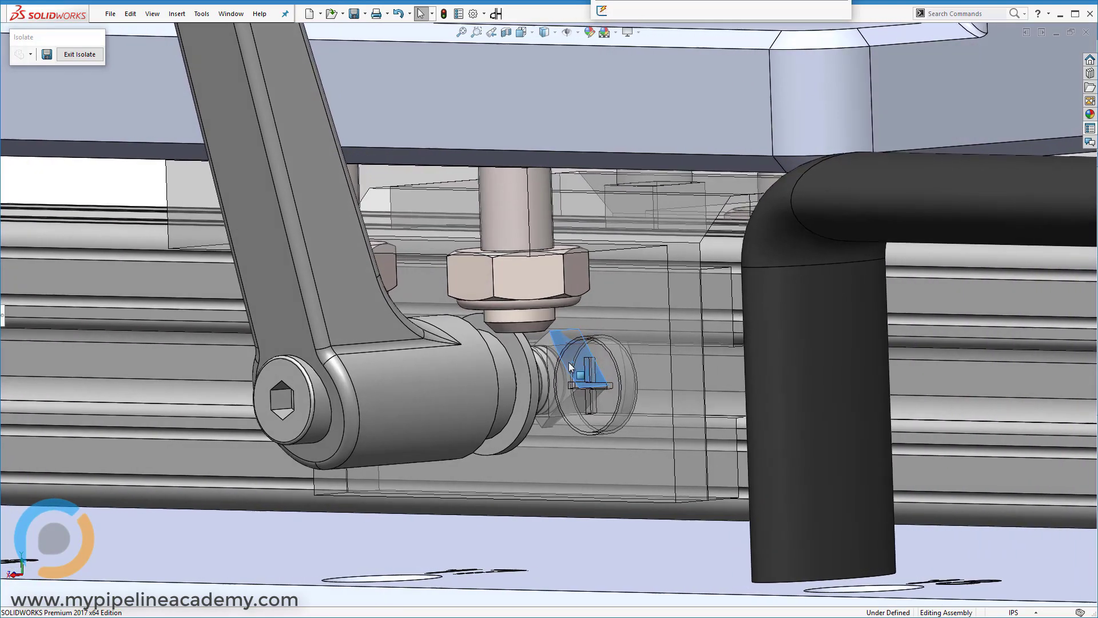
middle_click_drag(570, 366, 636, 301)
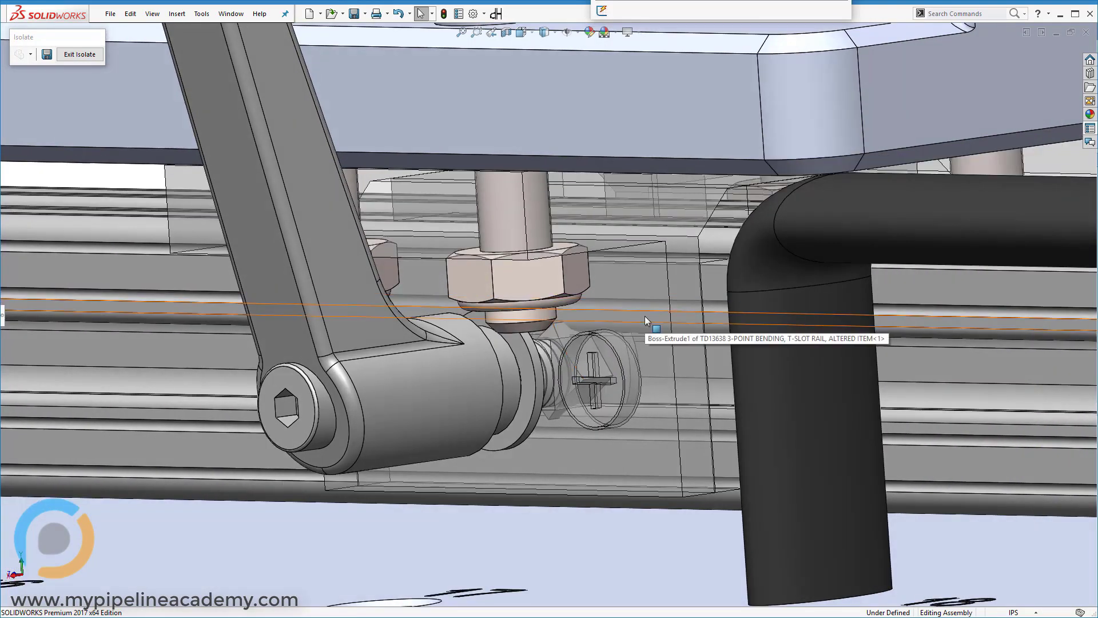
key("Escape")
left_click(622, 319)
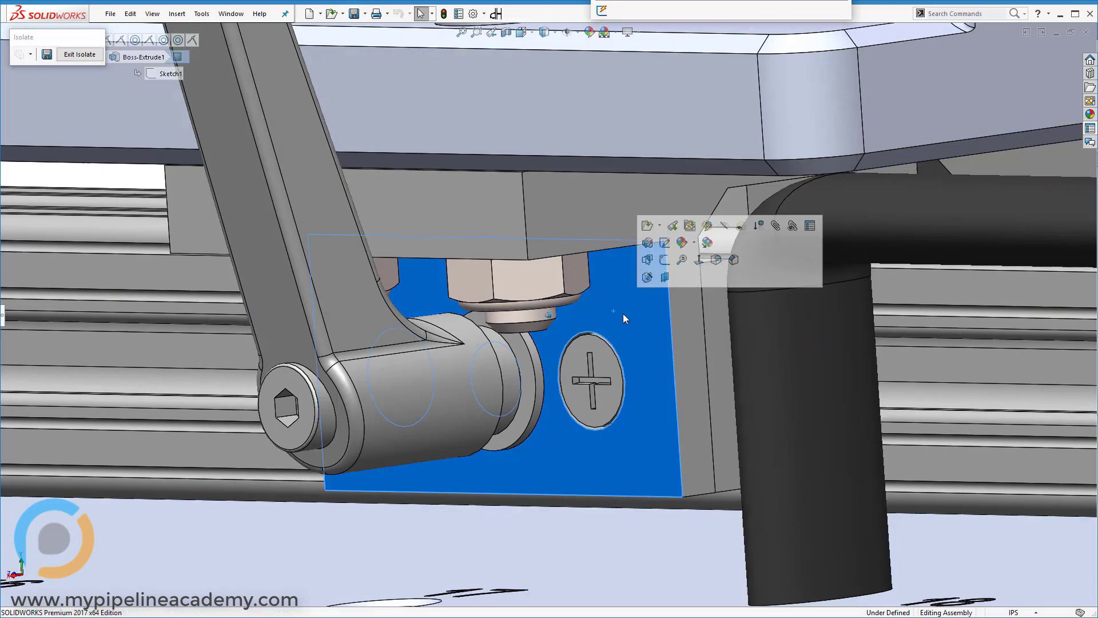
scroll(616, 314, "up", 5)
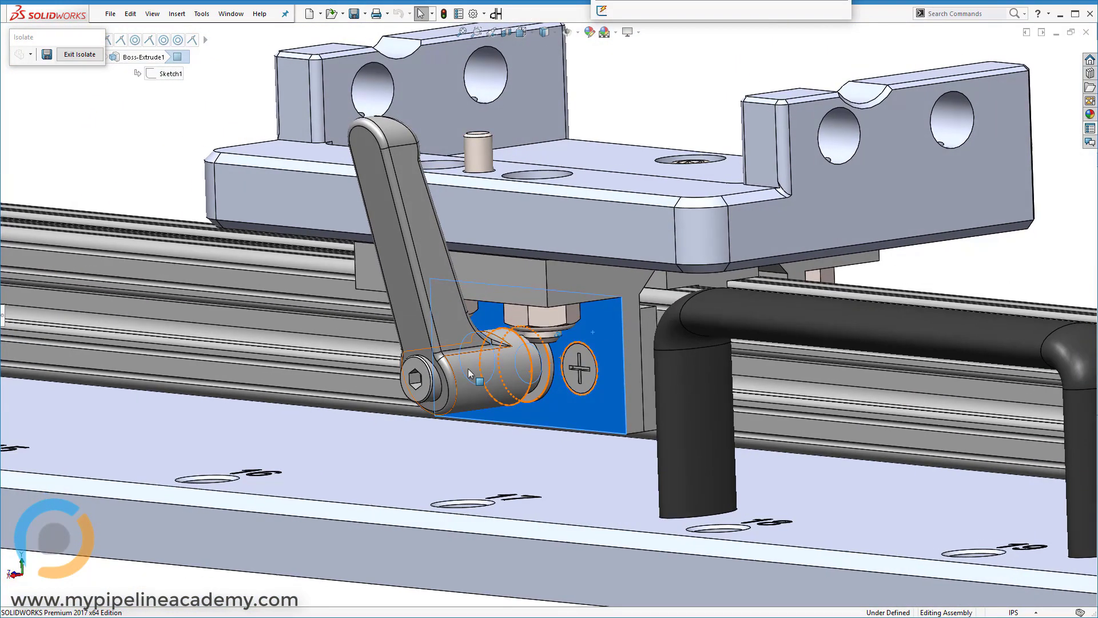
middle_click_drag(263, 283, 263, 283)
left_click(263, 283)
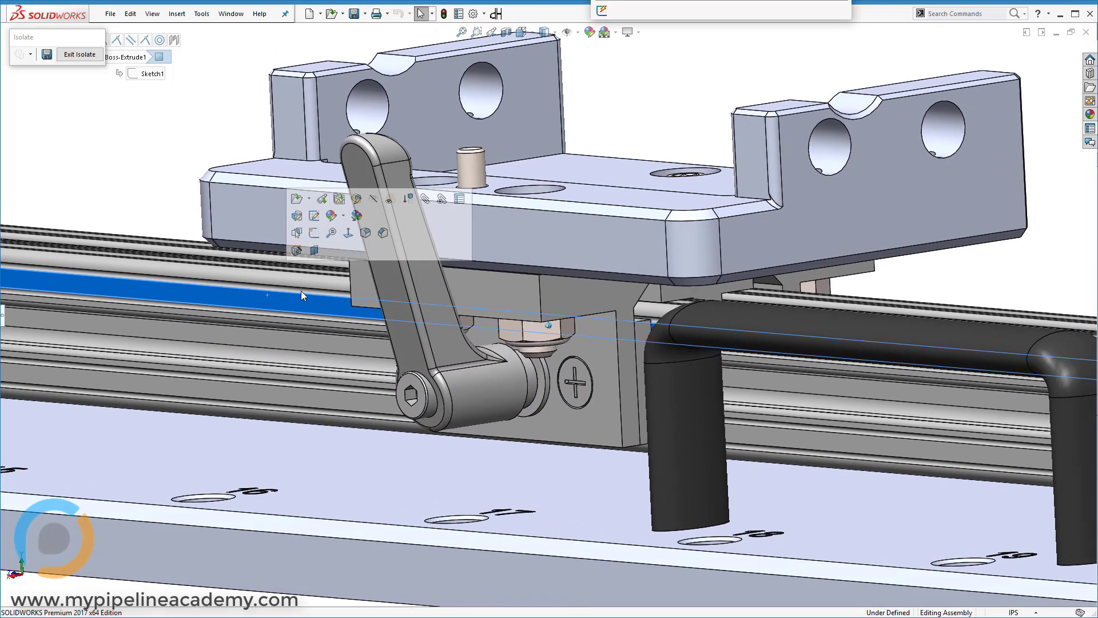
middle_click_drag(301, 292, 305, 302)
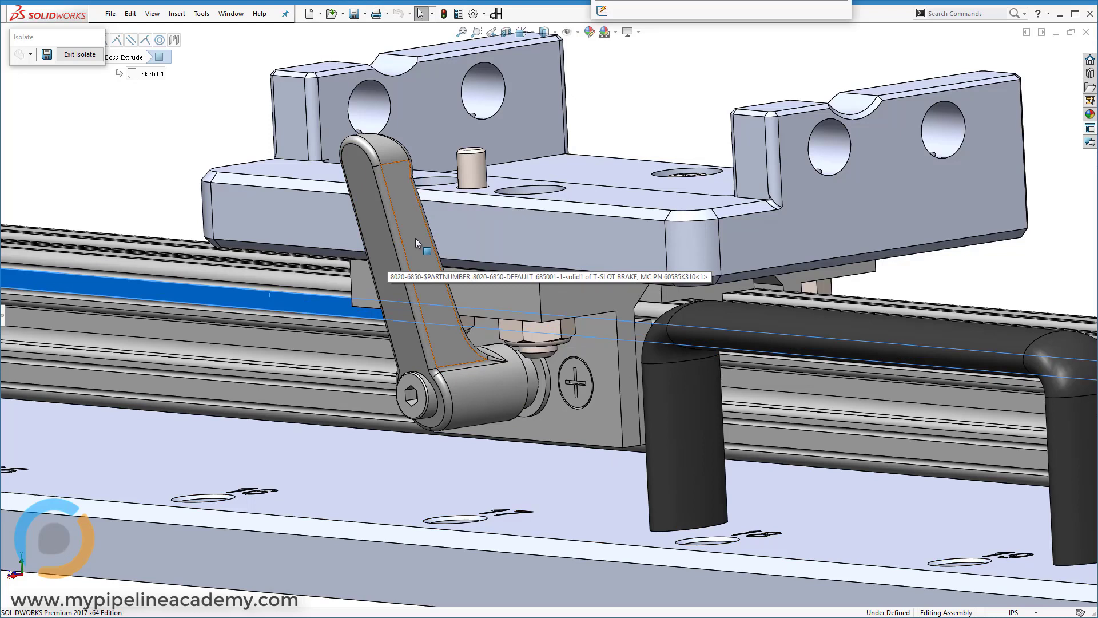
left_click_drag(415, 239, 307, 308)
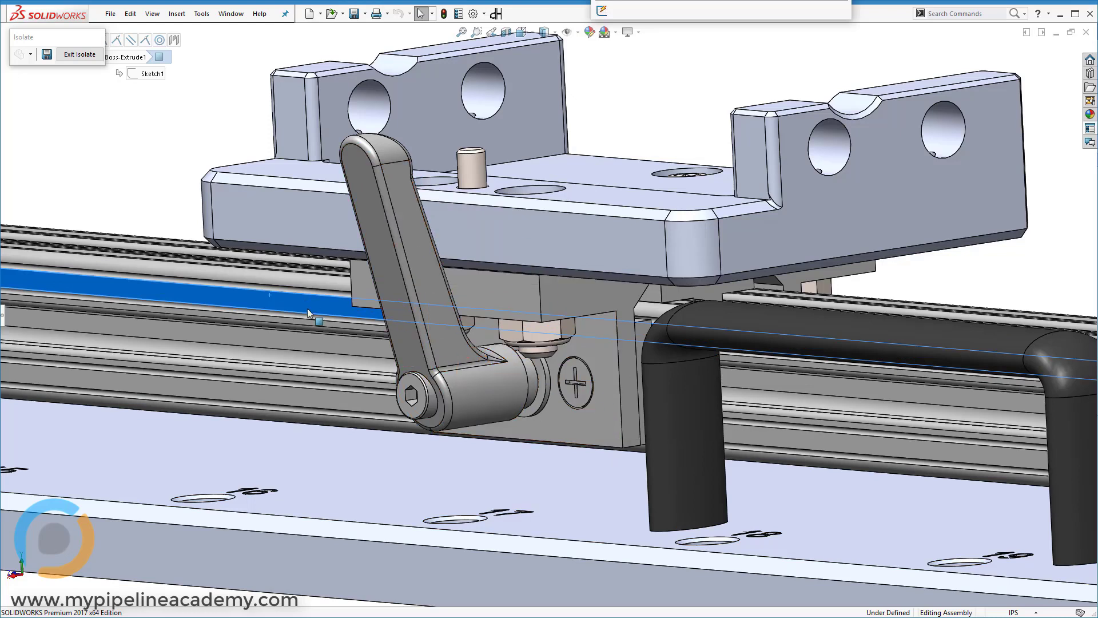
left_click(89, 158)
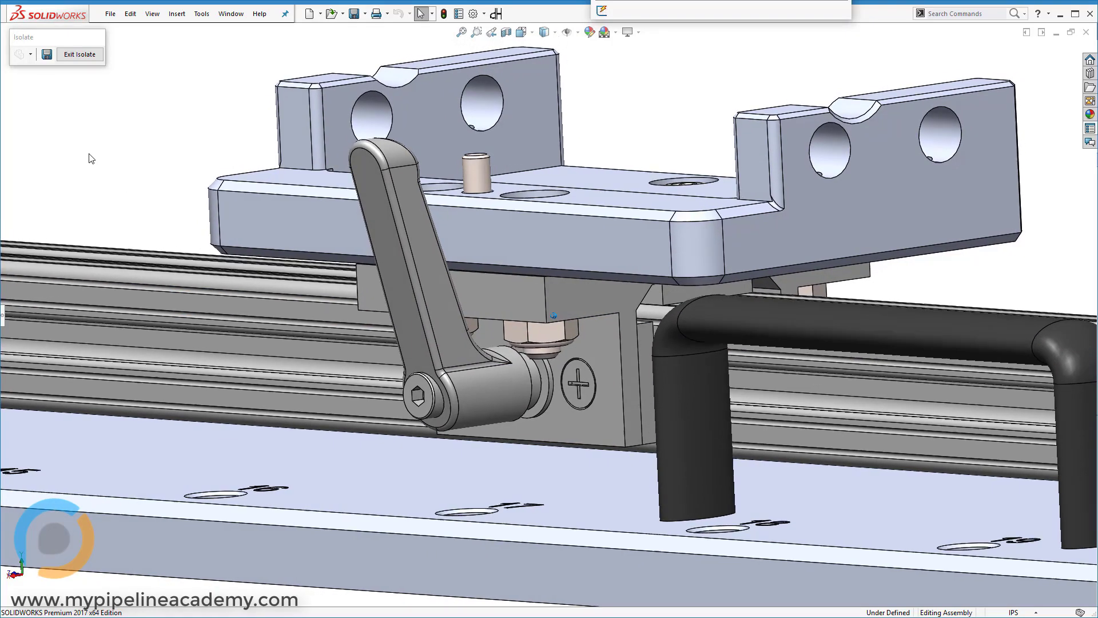
key("Up")
key("Up")
key("Up")
key("Up")
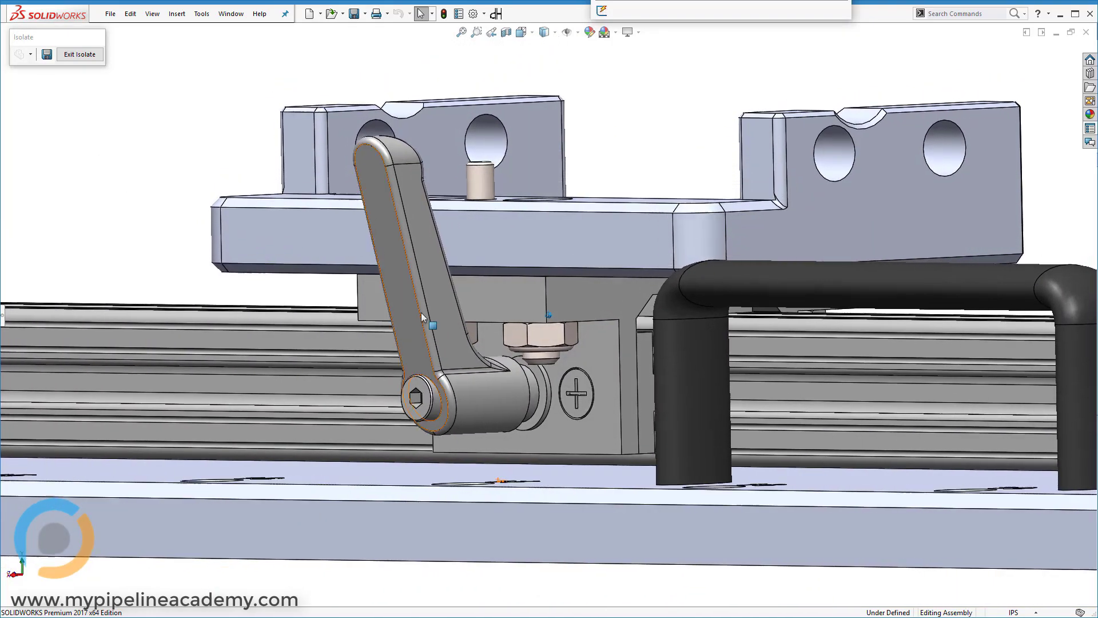
key("Up")
key("Up")
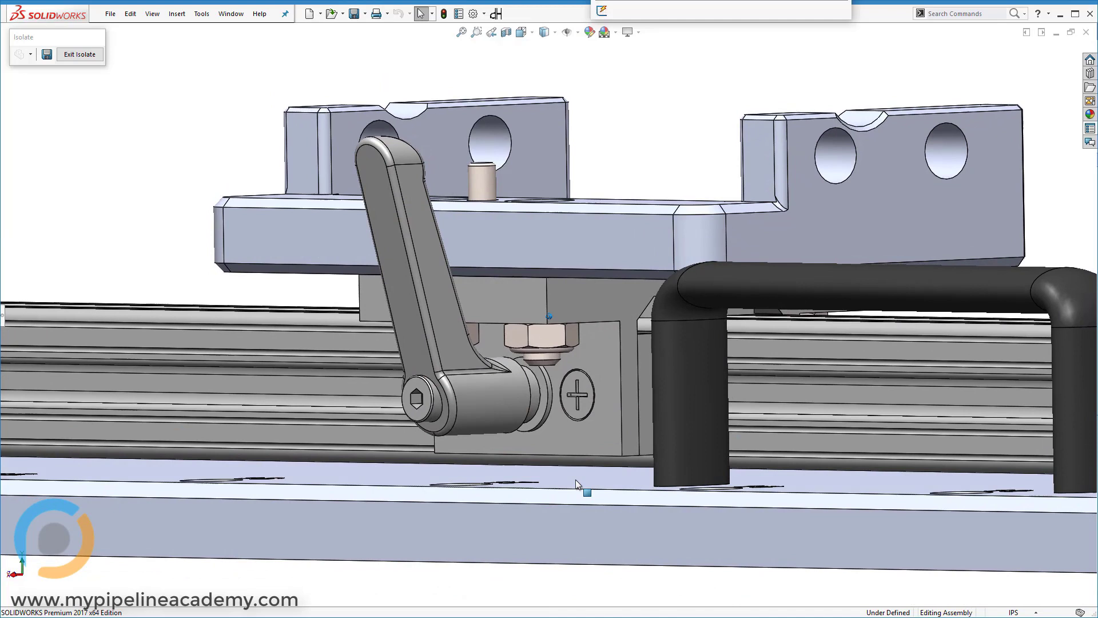
key("Up")
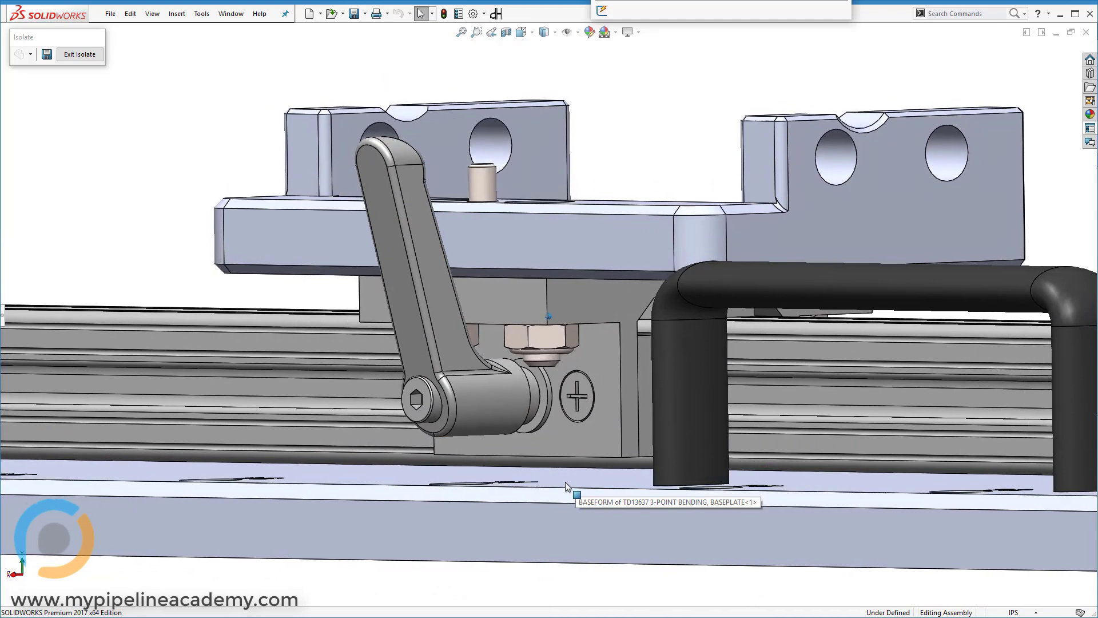
left_click(396, 470)
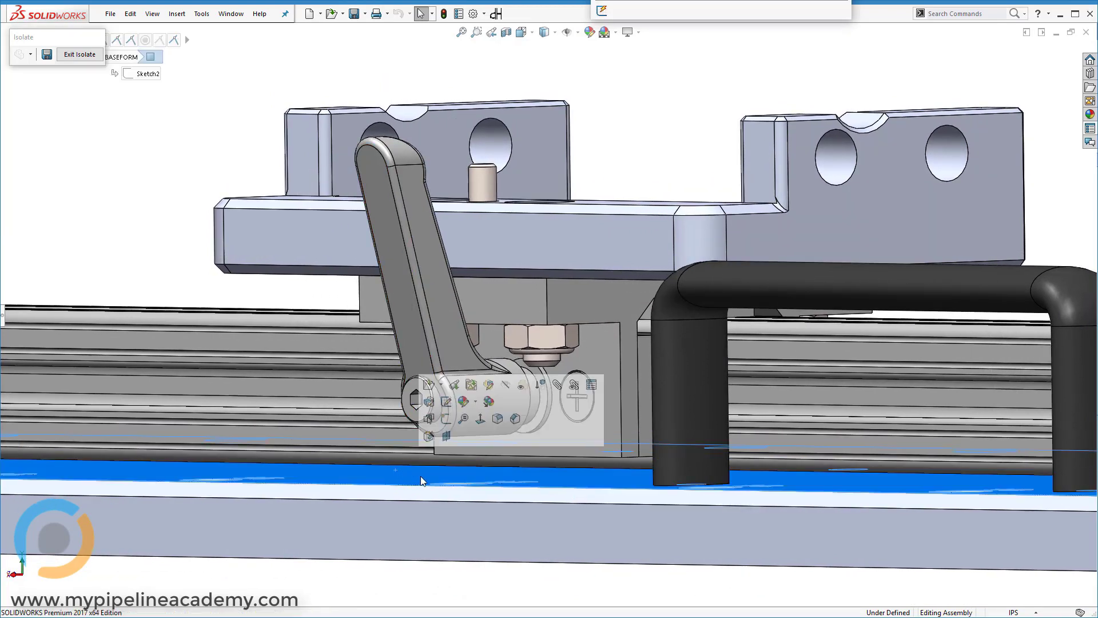
left_click(104, 184)
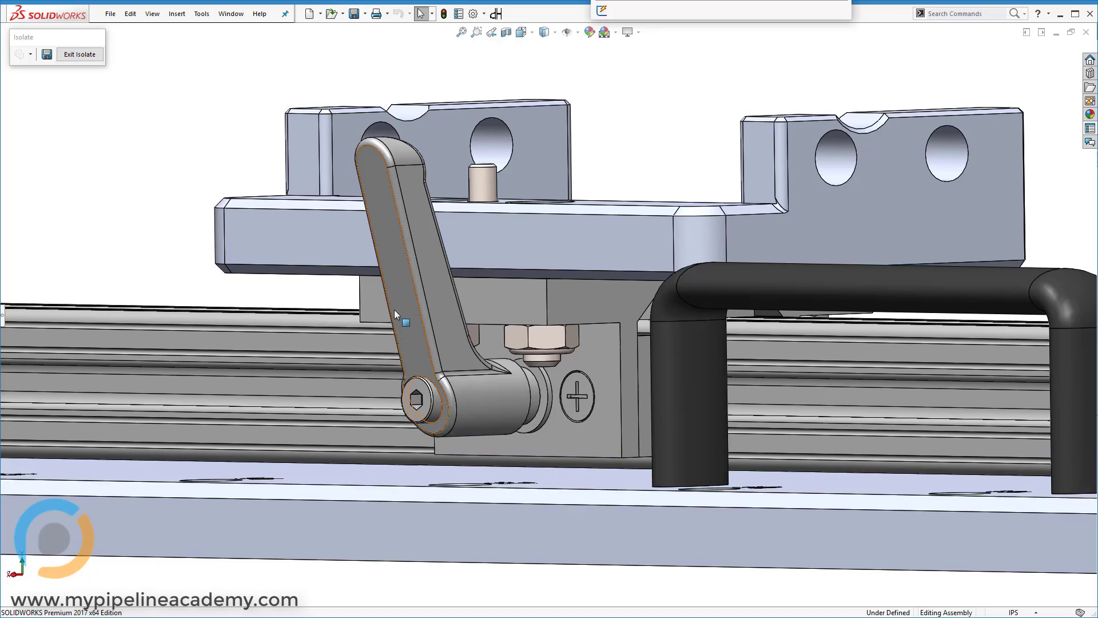
left_click(398, 287)
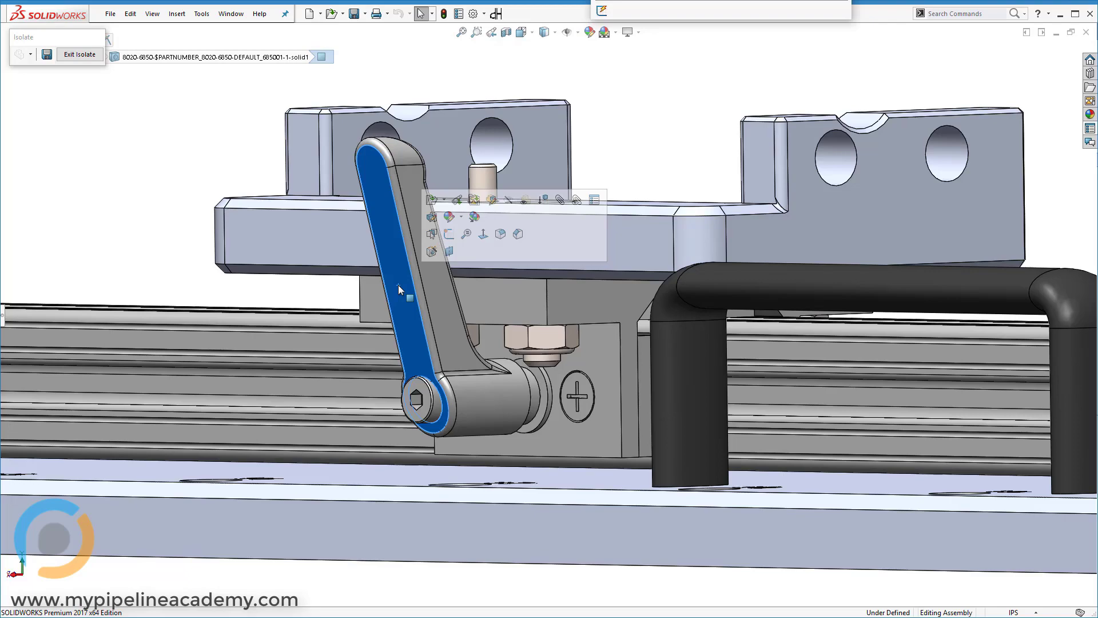
key("ctrl+7")
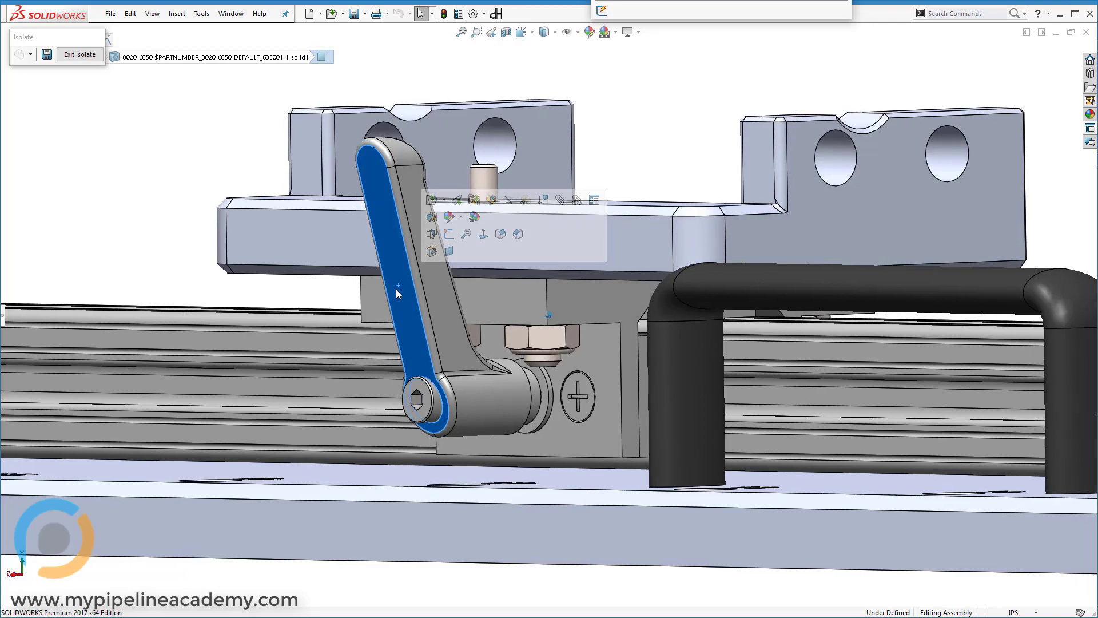
key("ctrl+8")
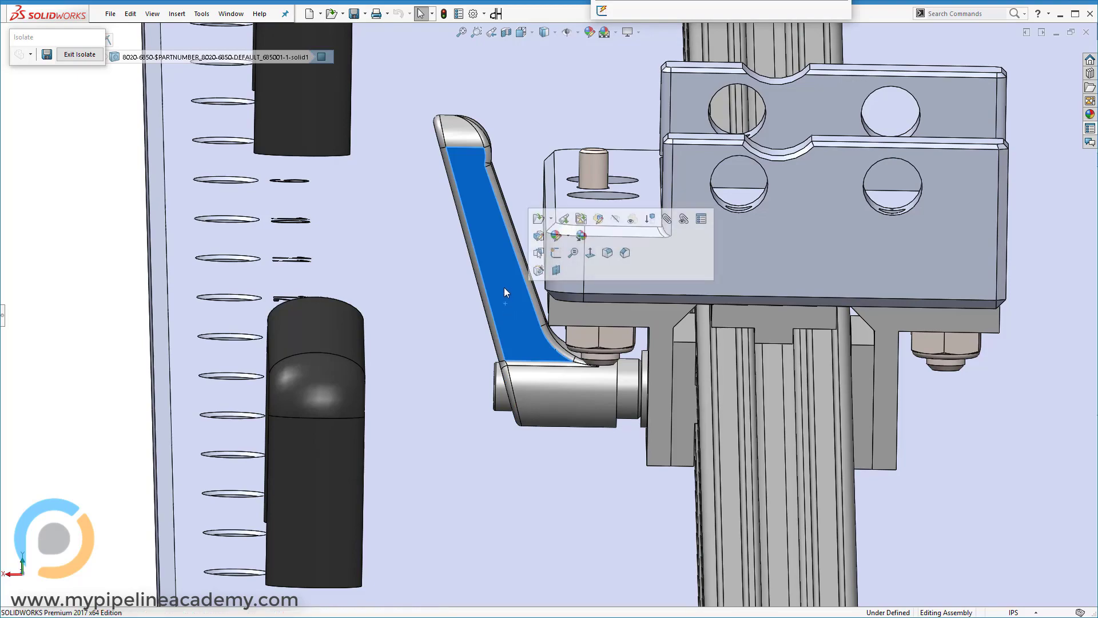
key("ctrl+1")
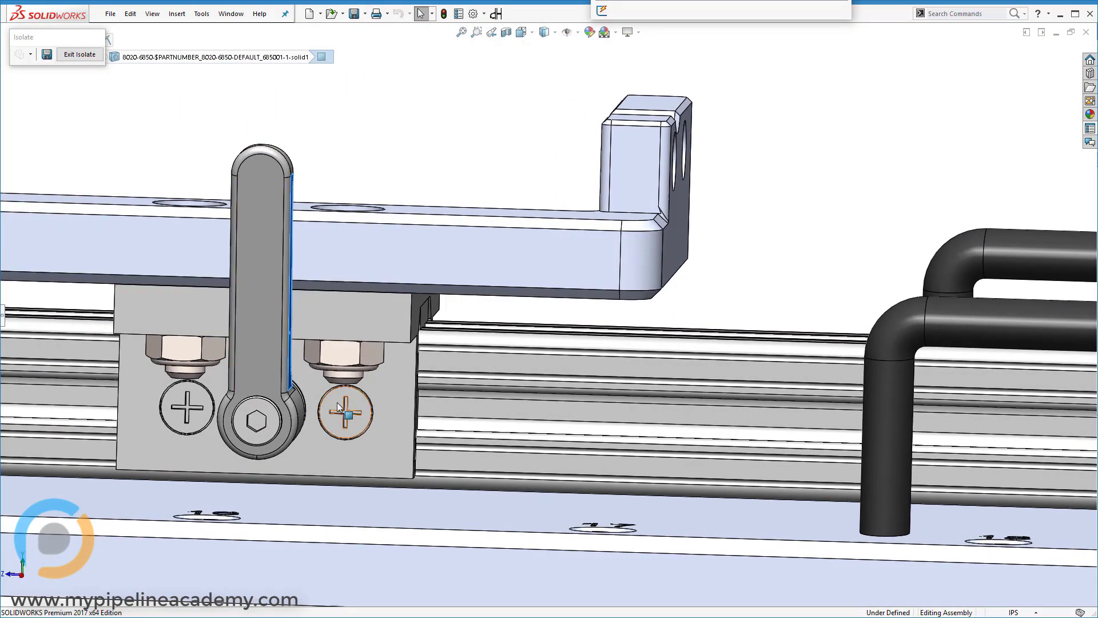
middle_click_drag(337, 403, 410, 410, "ctrl")
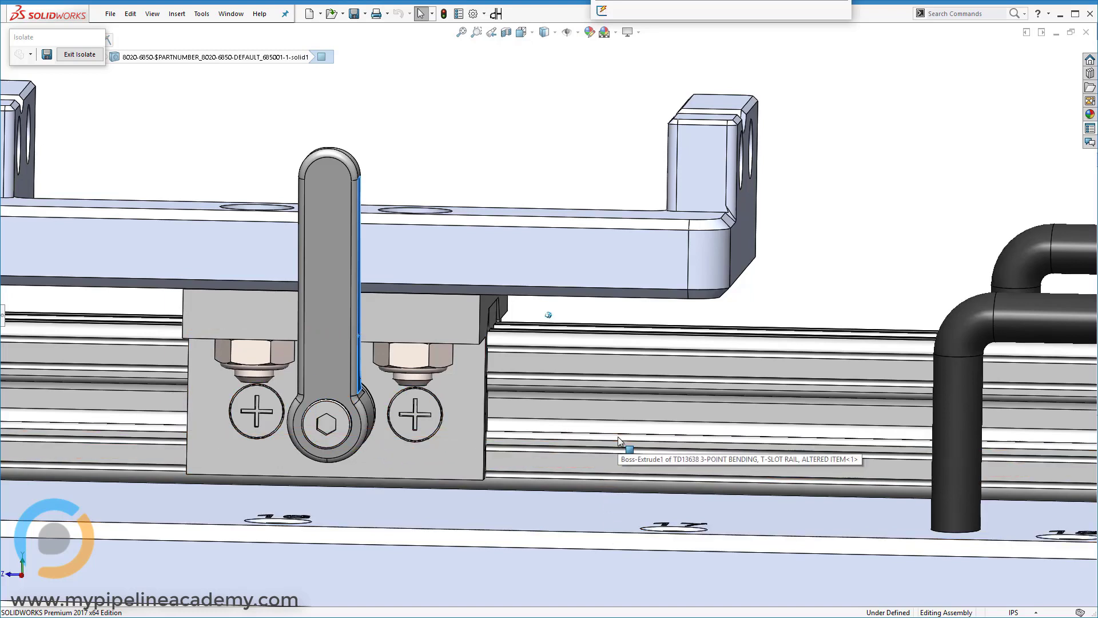
middle_click_drag(617, 437, 618, 377)
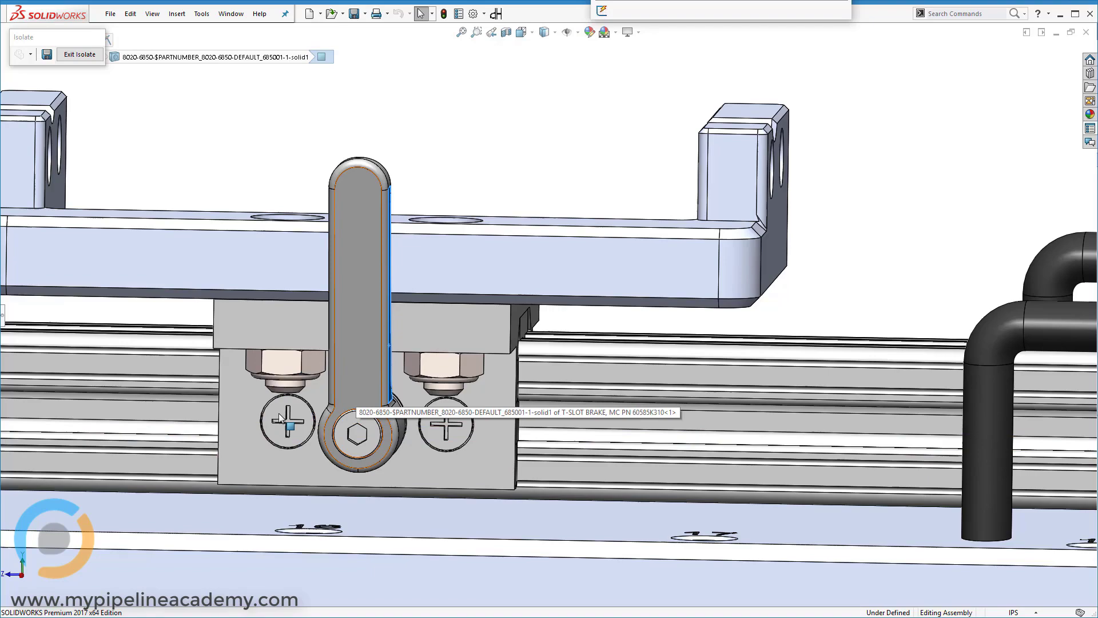
middle_click_drag(119, 438, 563, 393)
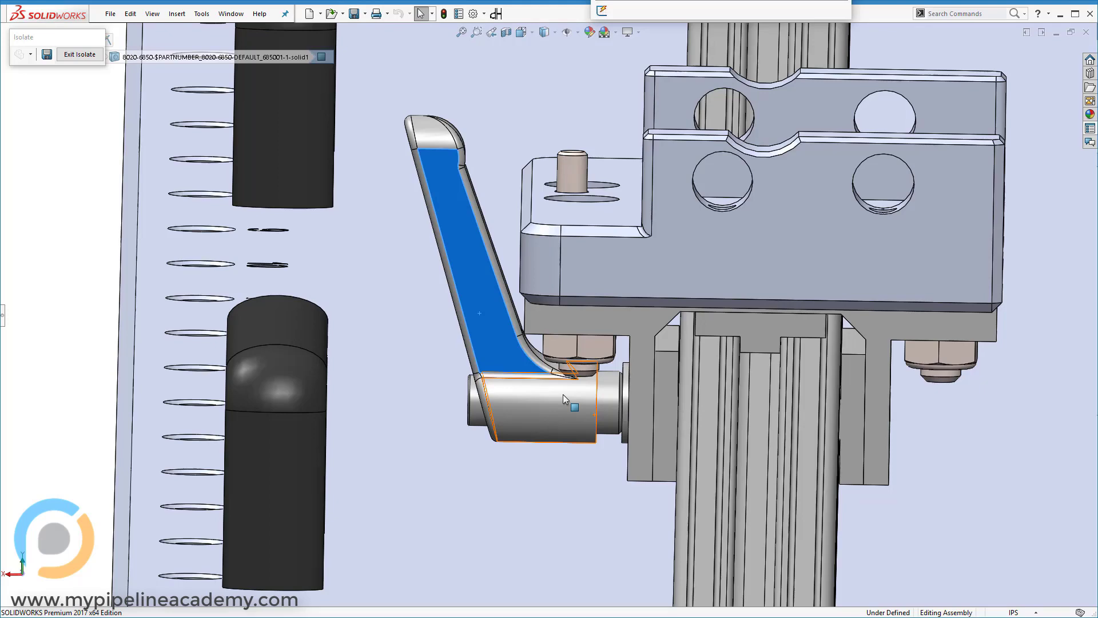
key("ctrl+7")
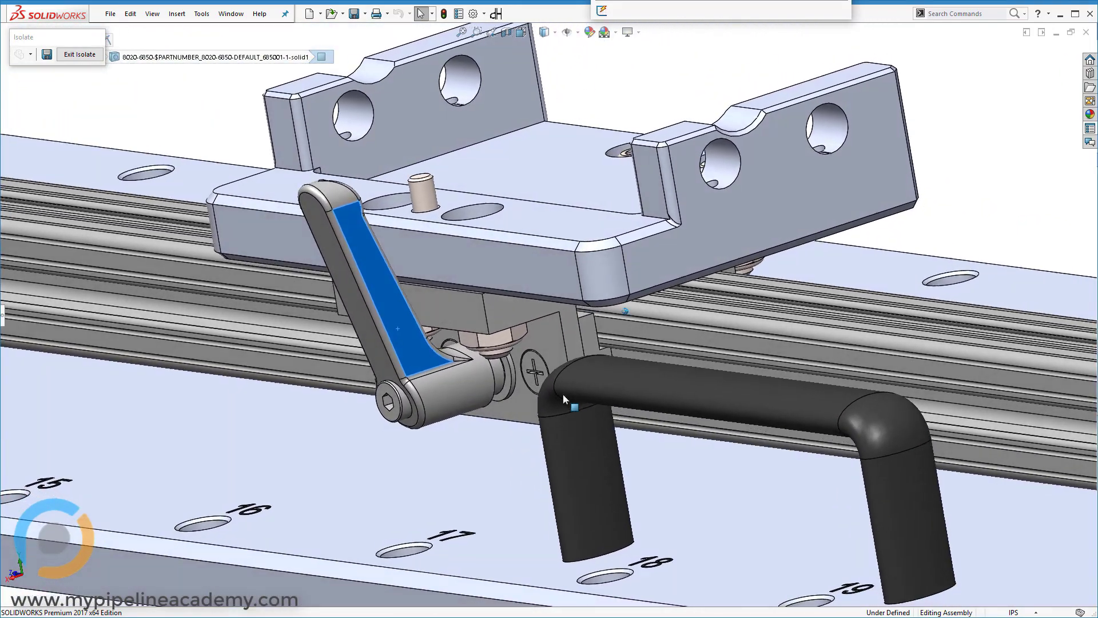
scroll(590, 156, "down", 5)
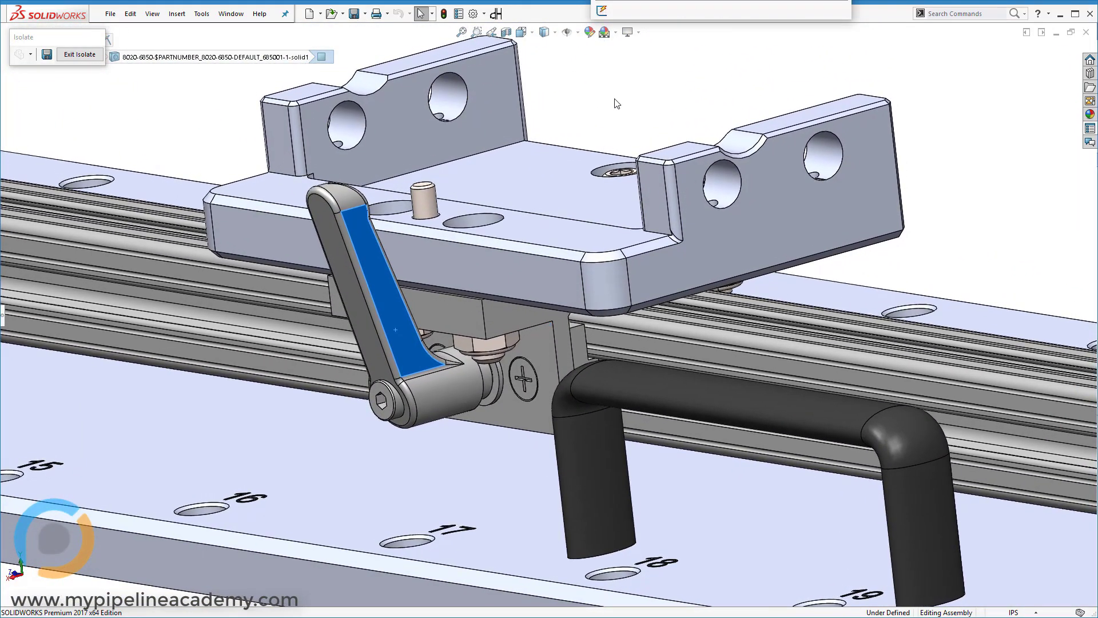
key("Escape")
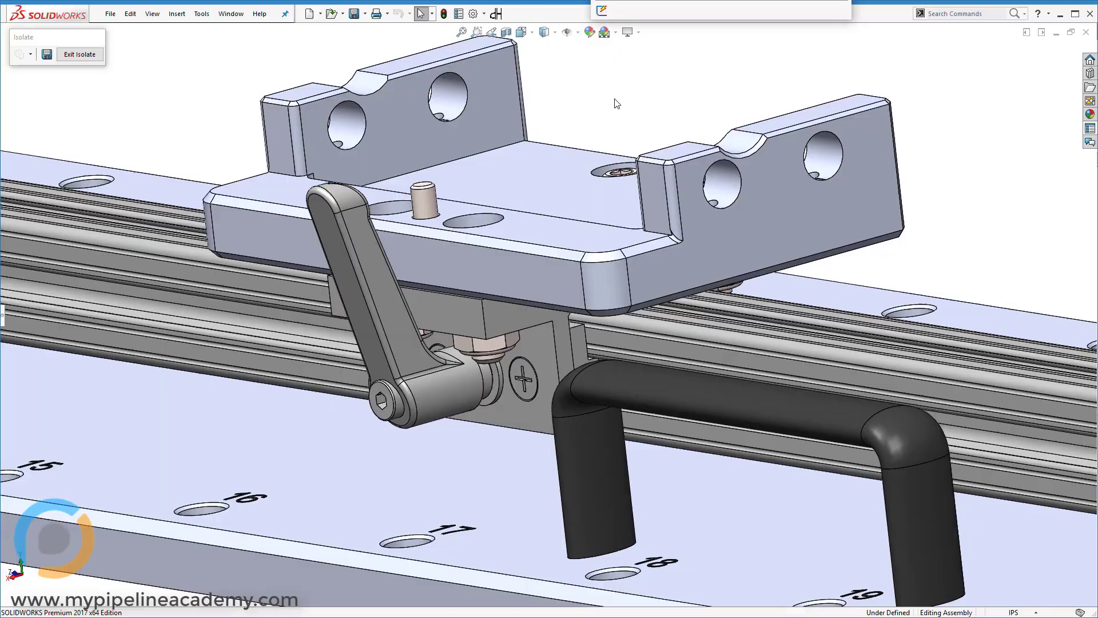